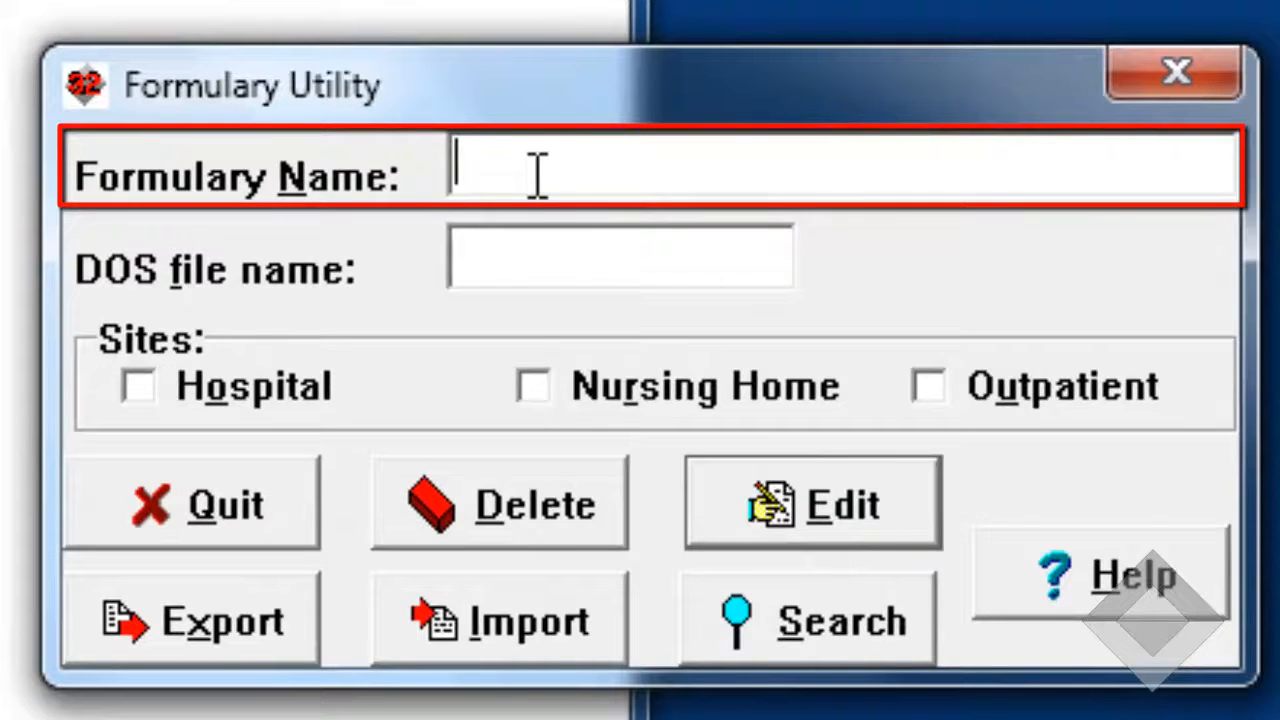
- Name the formulary MY TOWN HOSPITAL and limit its sites to Hospital, excluding Nursing Home and Outpatient
type("MY TOWN HOSPIT")
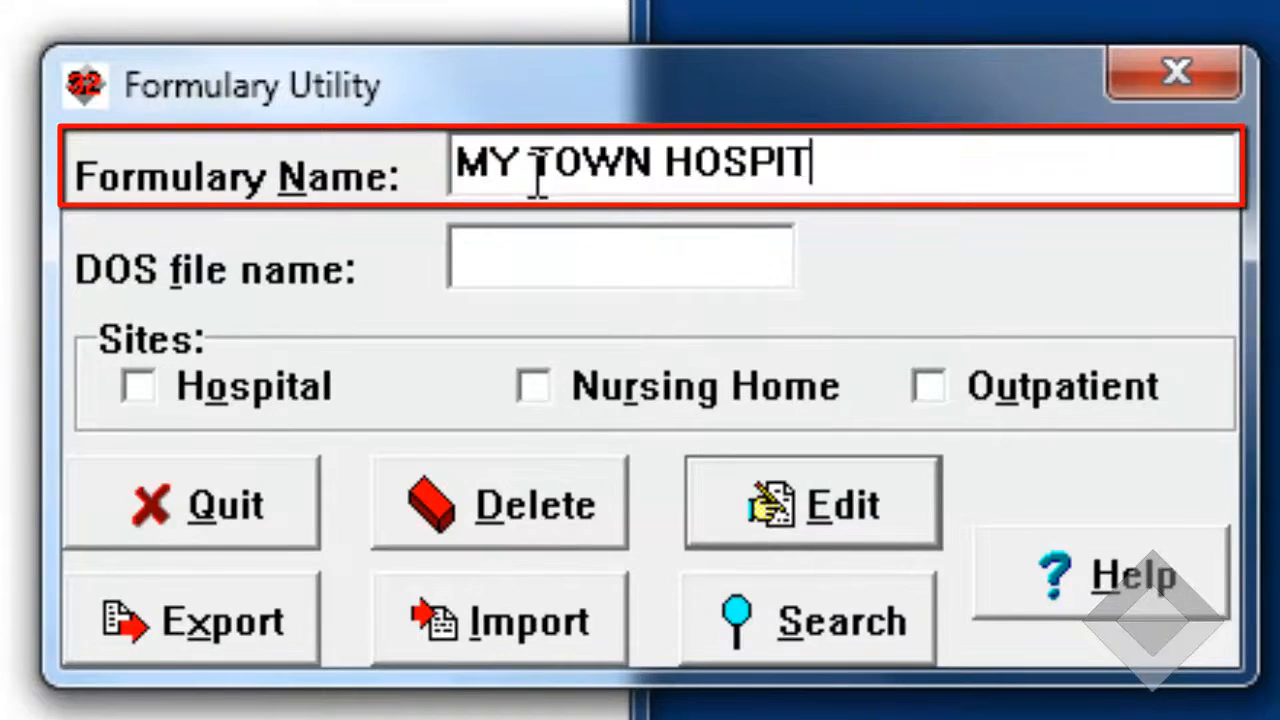
type("AL")
key("Tab")
left_click(462, 325)
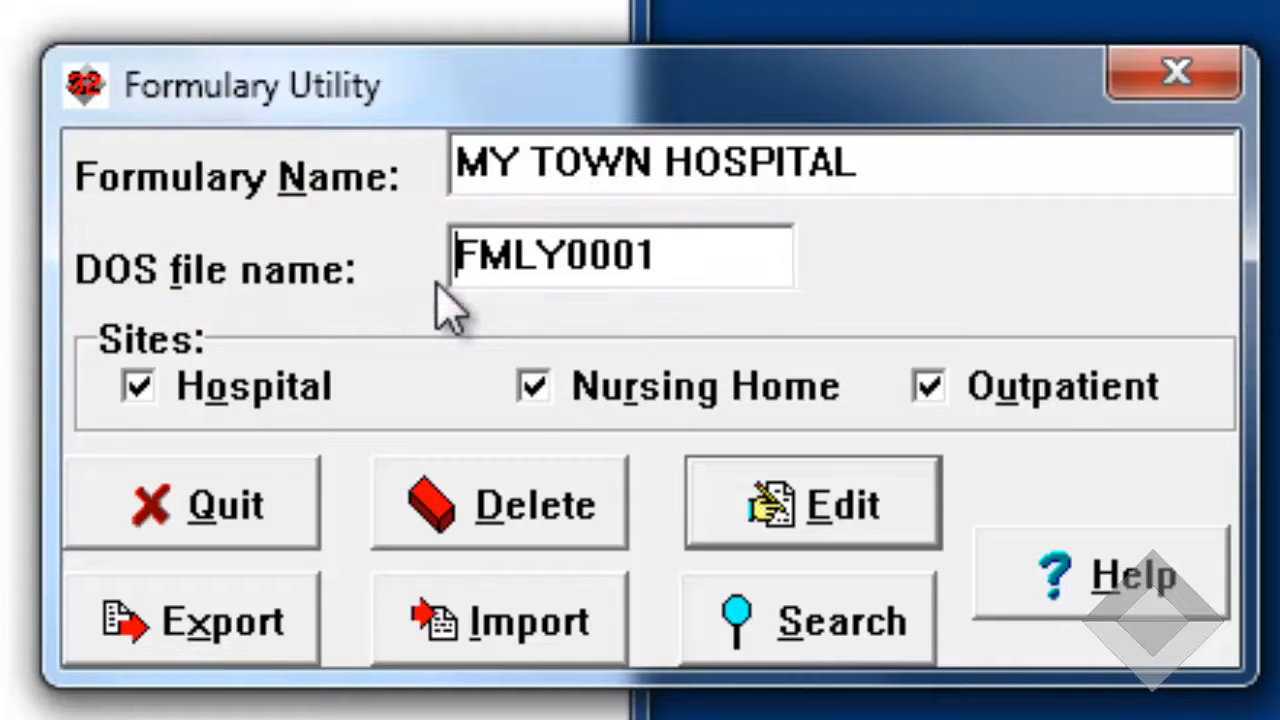
left_click(533, 388)
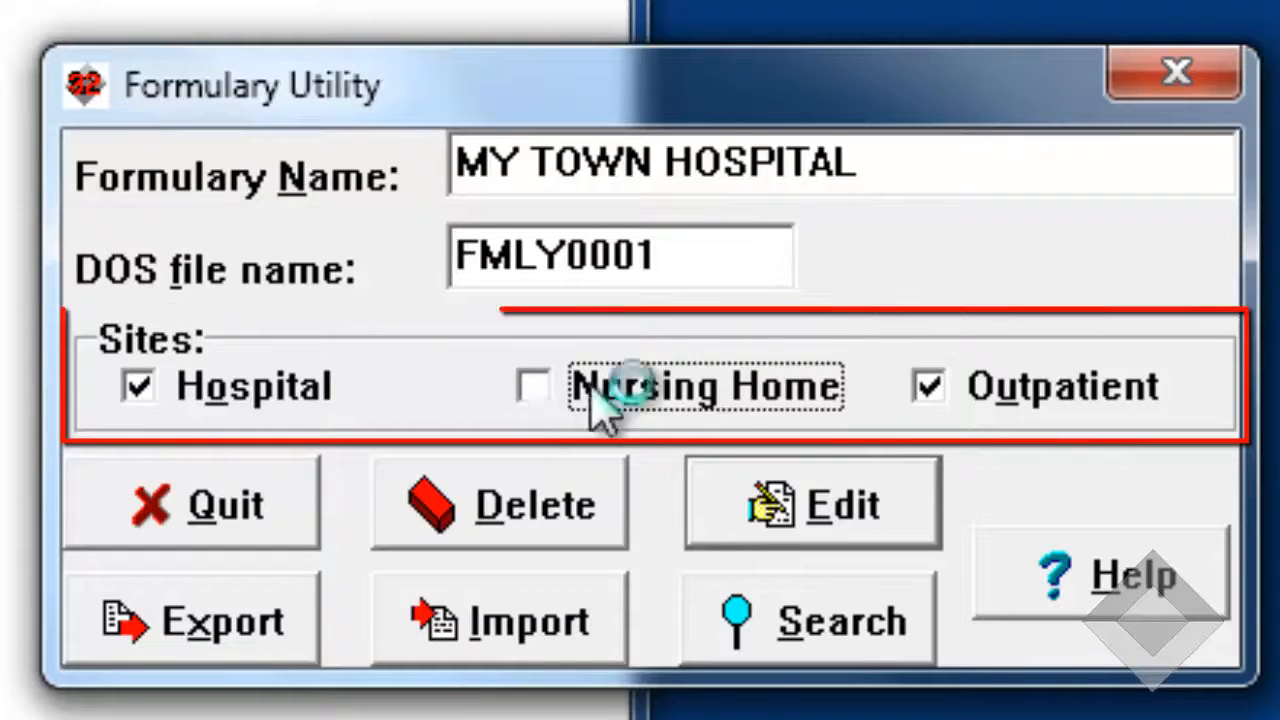
left_click(932, 387)
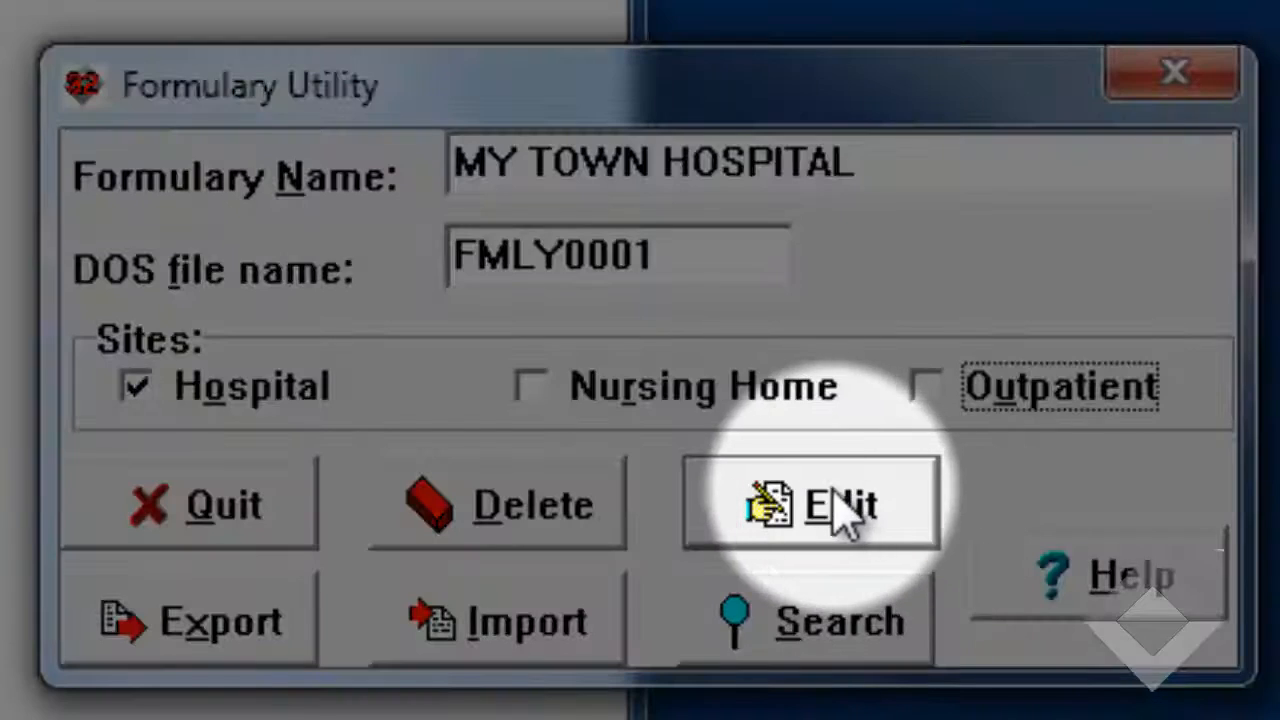
- Open the MY TOWN HOSPITAL formulary for editing and enter the drug LISINOPRIL with Preferred status
left_click(845, 515)
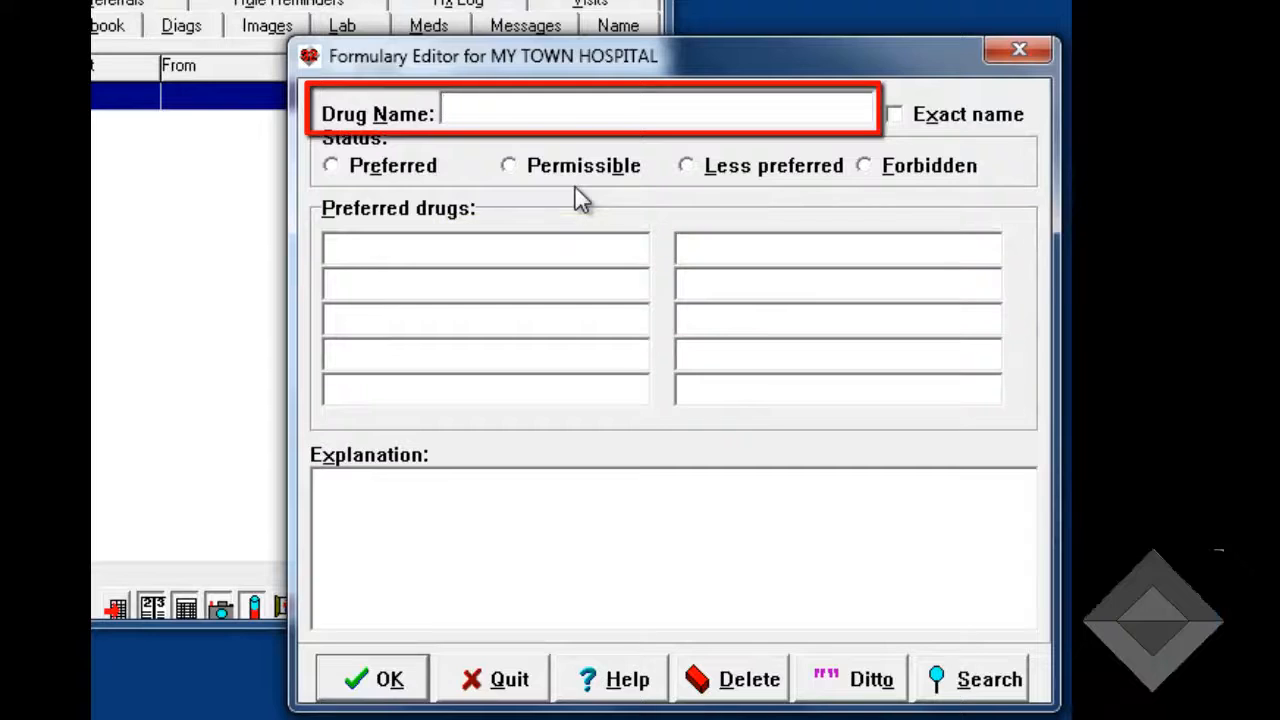
type("LISINOPRIL")
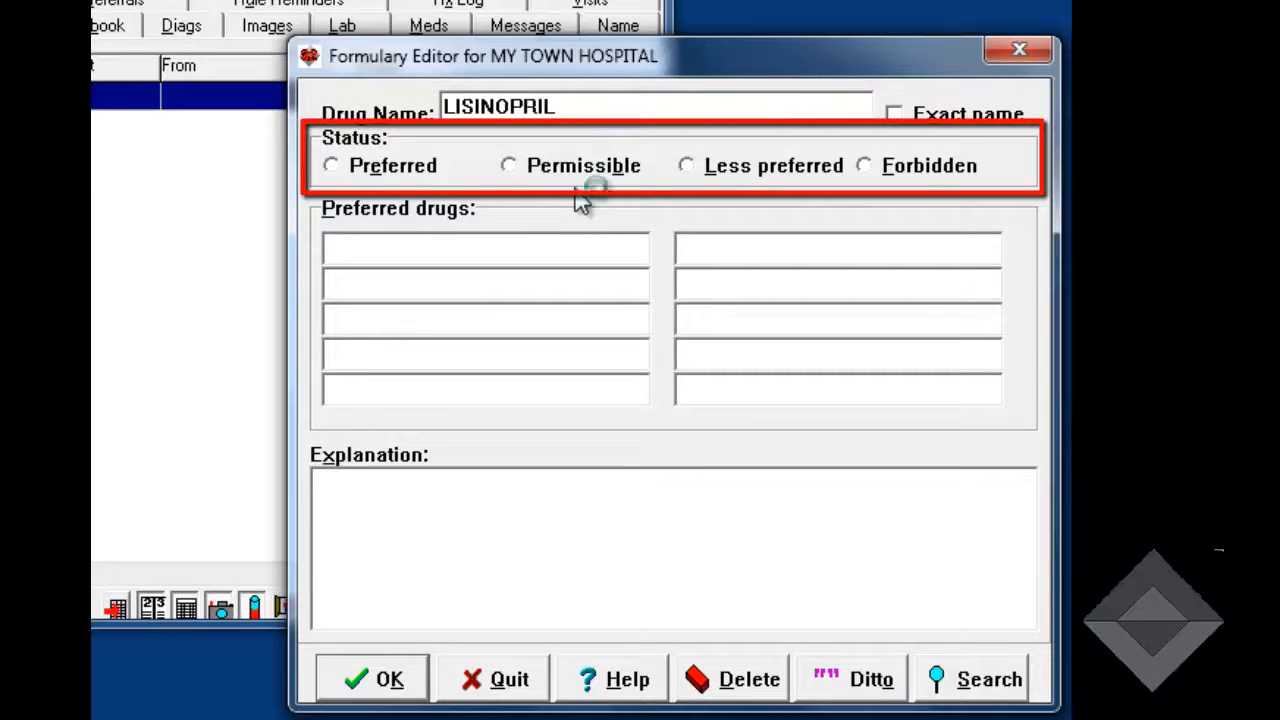
key("alt+e")
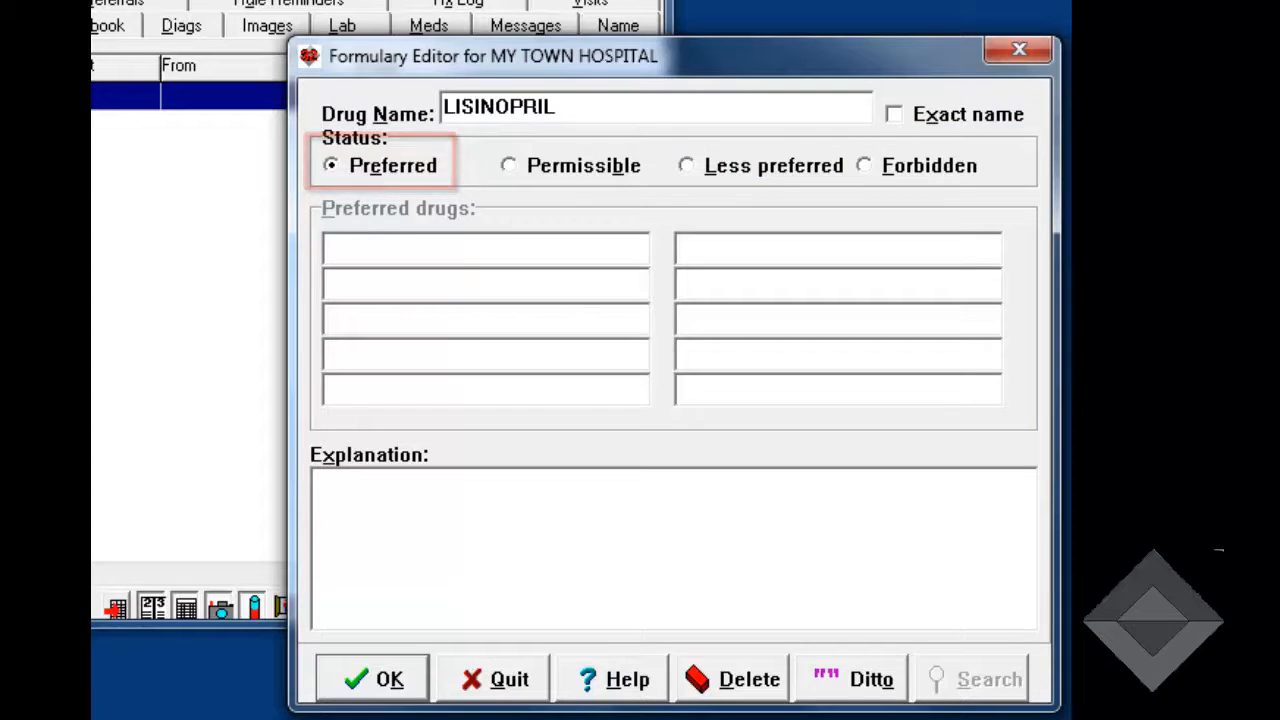
- Add the explanation "Hospital carries lisinopril as its ACE inhibitor." and save the LISINOPRIL entry
key("alt+x")
type("Hospital carrie")
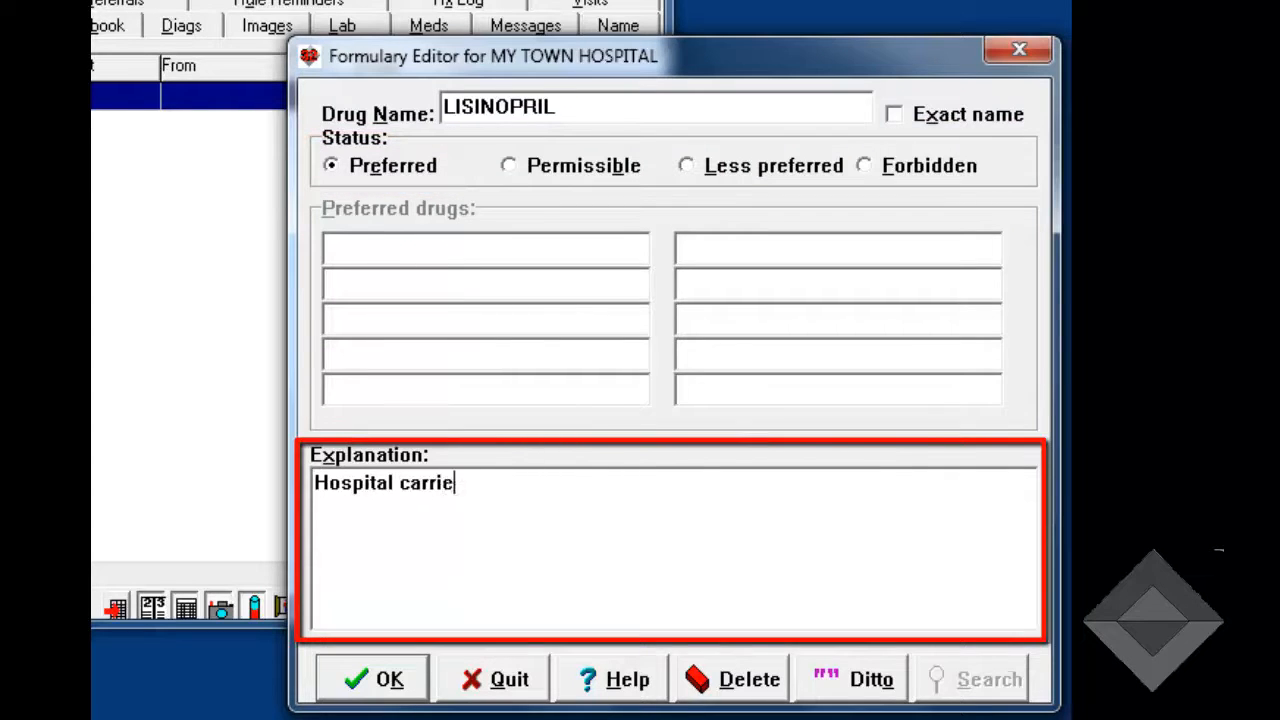
type("s lisinopril")
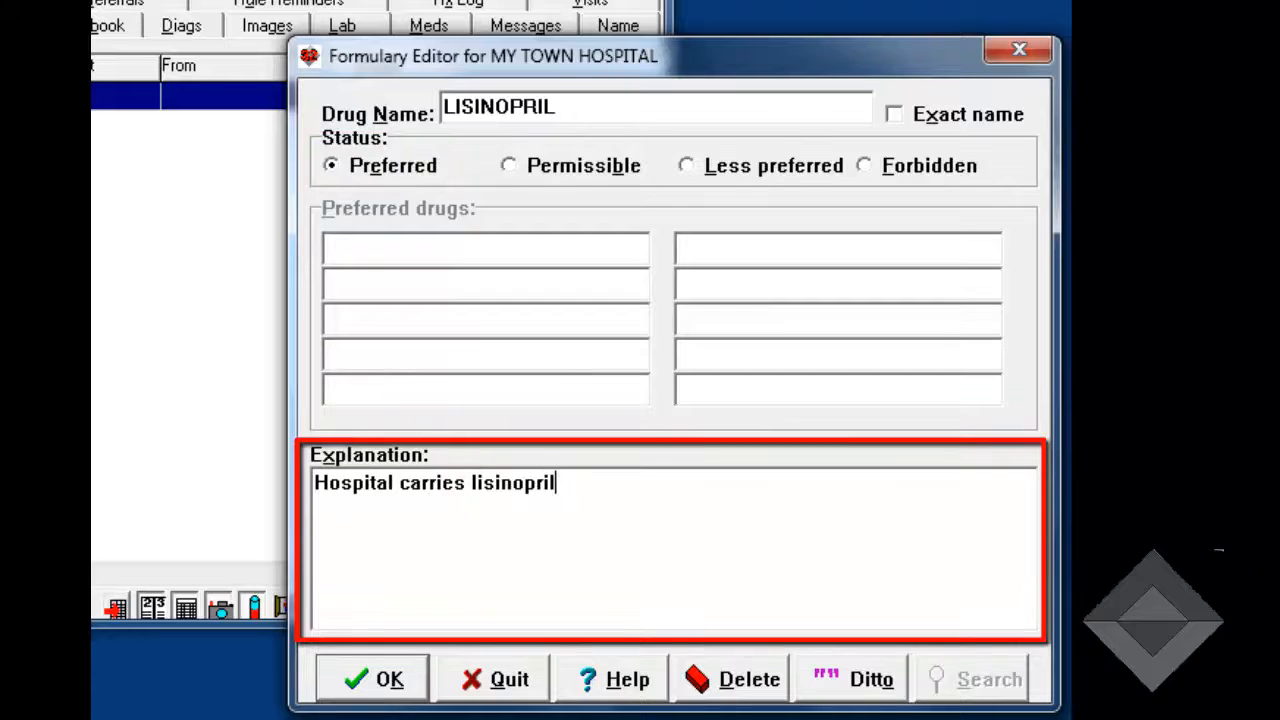
type(" as its ACE inhibitor.")
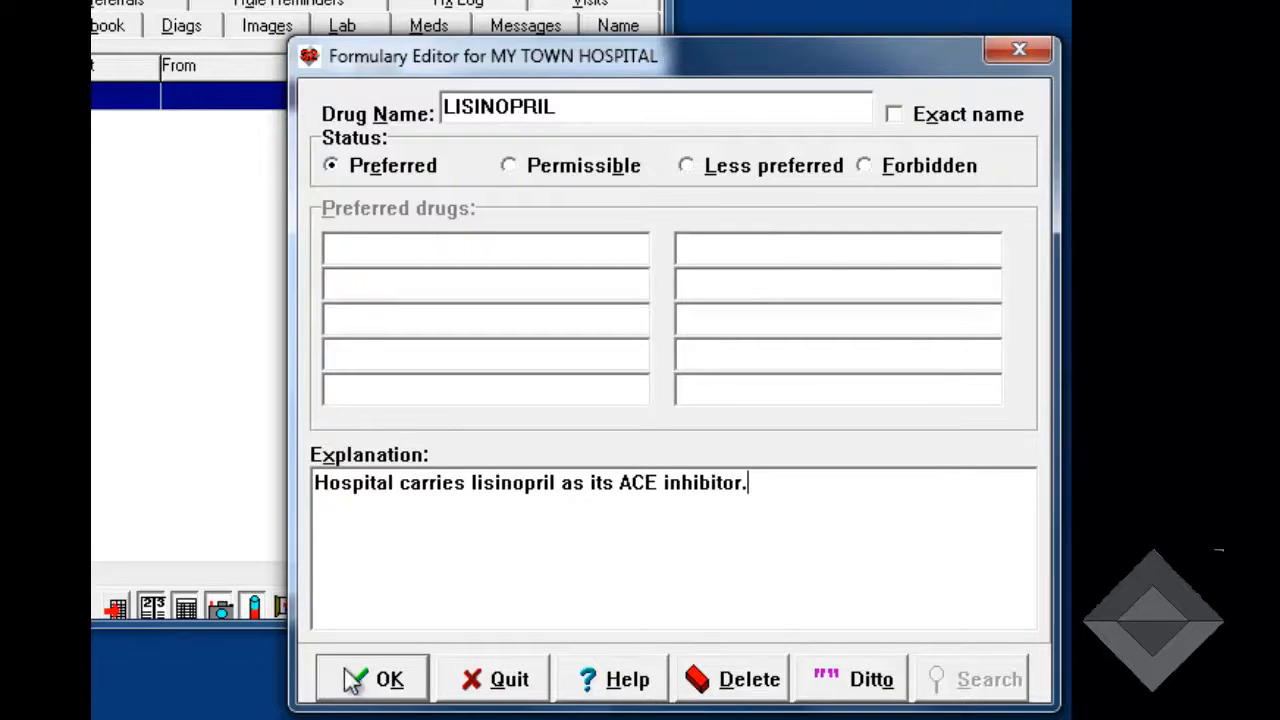
left_click(388, 684)
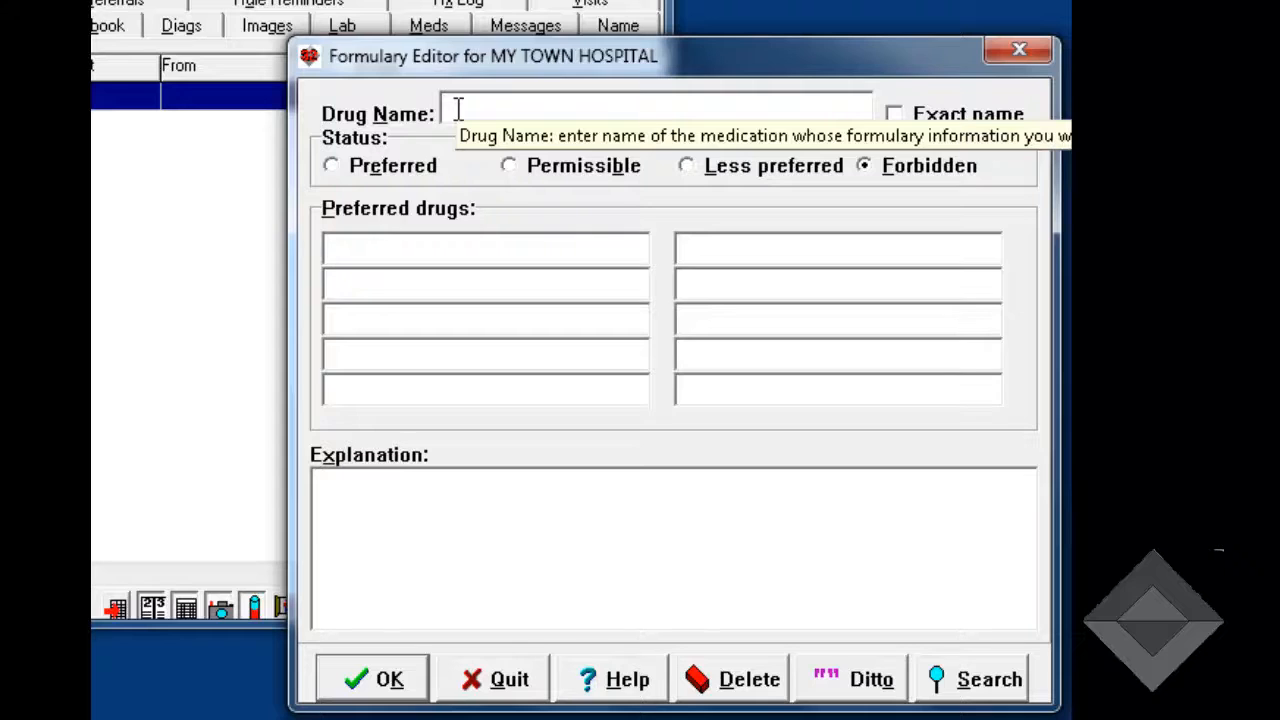
- Enter MEPERIDINE as a new formulary drug and set its status to Less preferred
type("MEPERIDI")
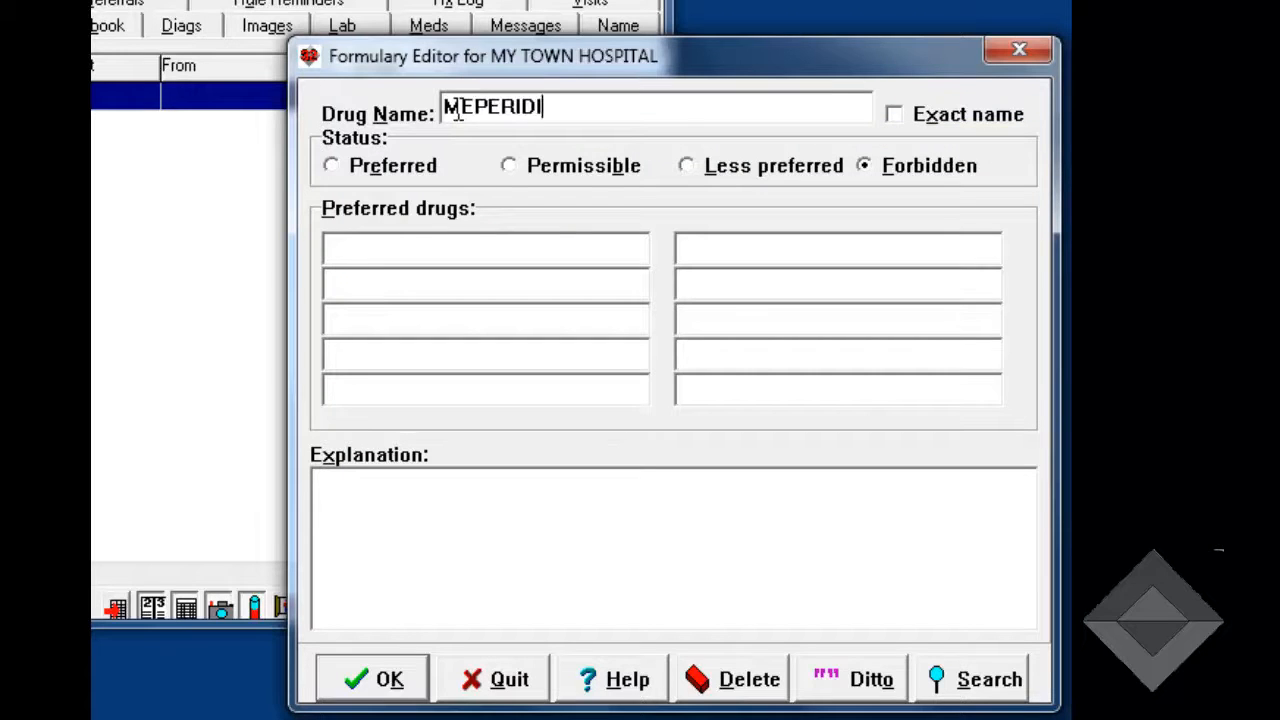
type("NE")
left_click(686, 168)
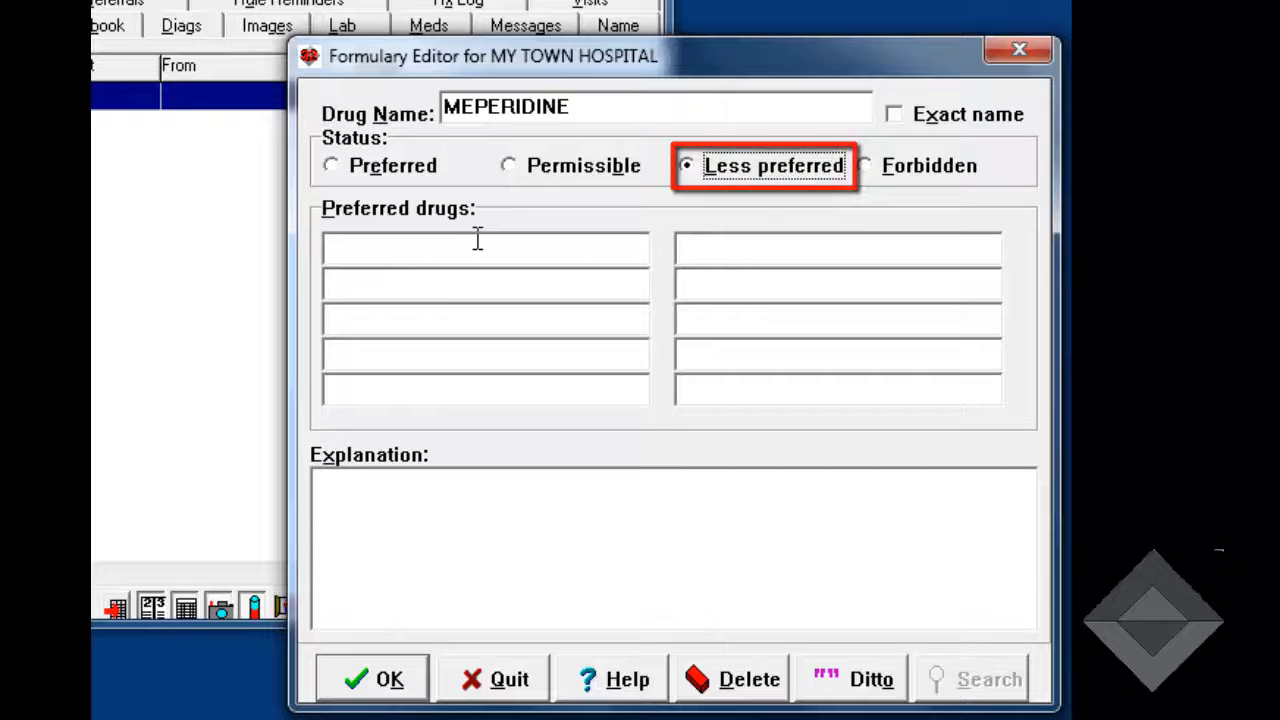
- List MORPHINE, DILAUDID and FENTANYL as the preferred drugs for MEPERIDINE
left_click(358, 245)
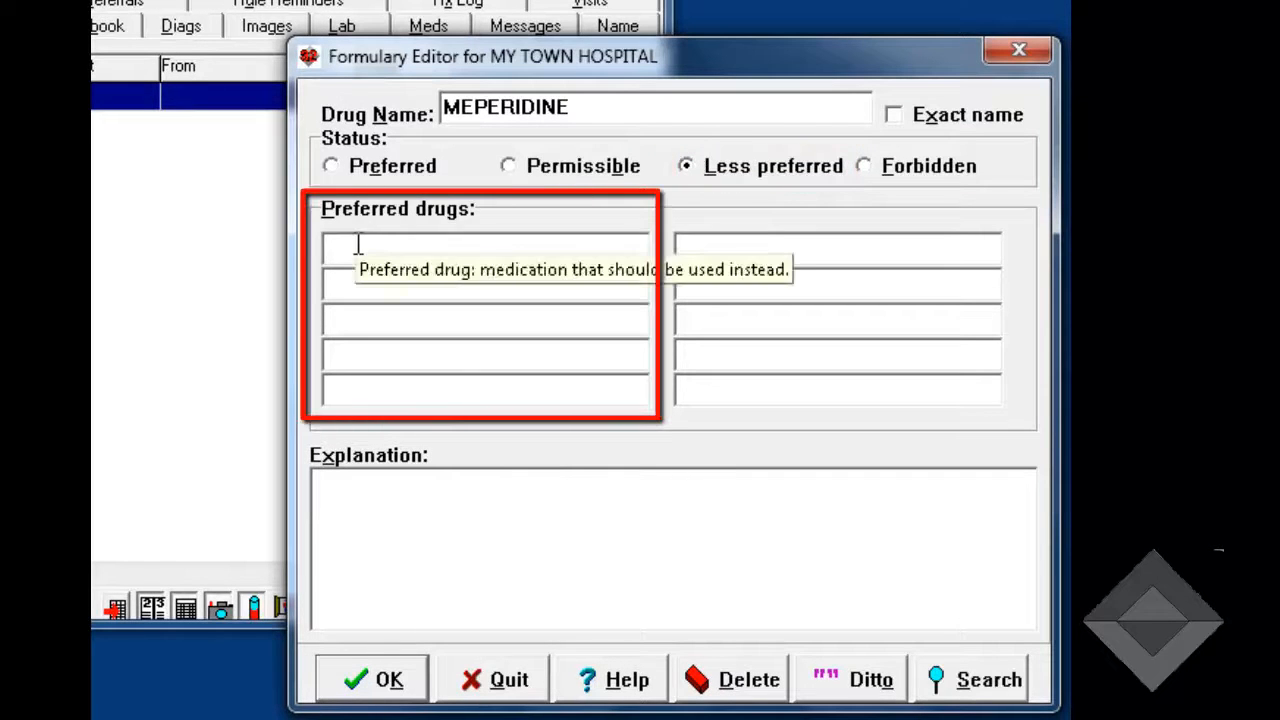
type("MORPHINE")
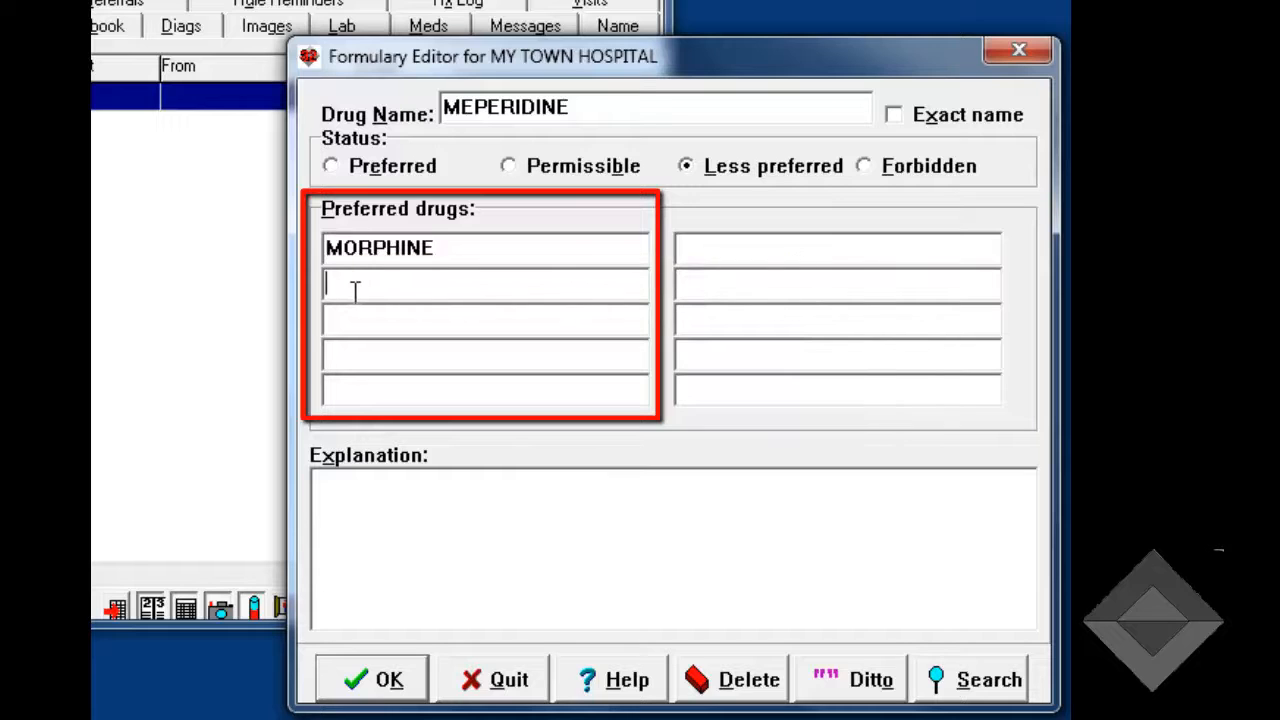
type("DILAUDID")
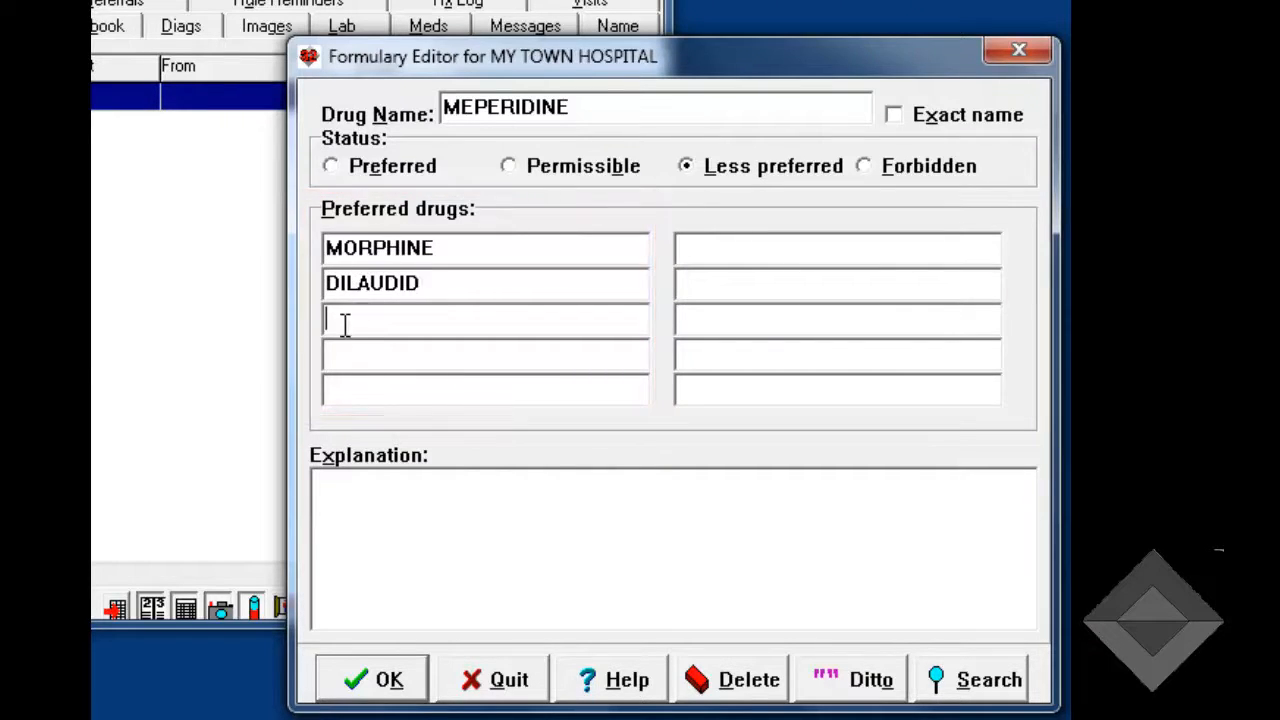
type("FENTANYL")
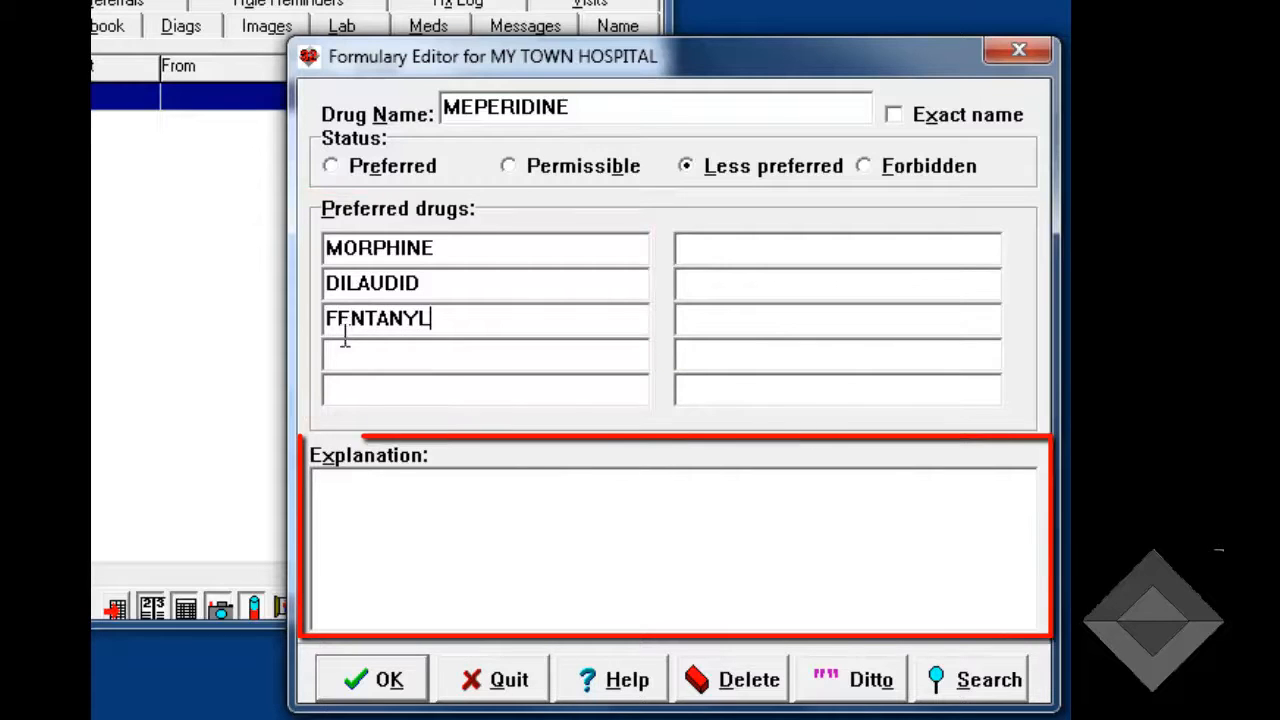
- Add the explanation "Meperidine has more side effects than other opiates" and save the MEPERIDINE entry
left_click(328, 500)
type("Mpe")
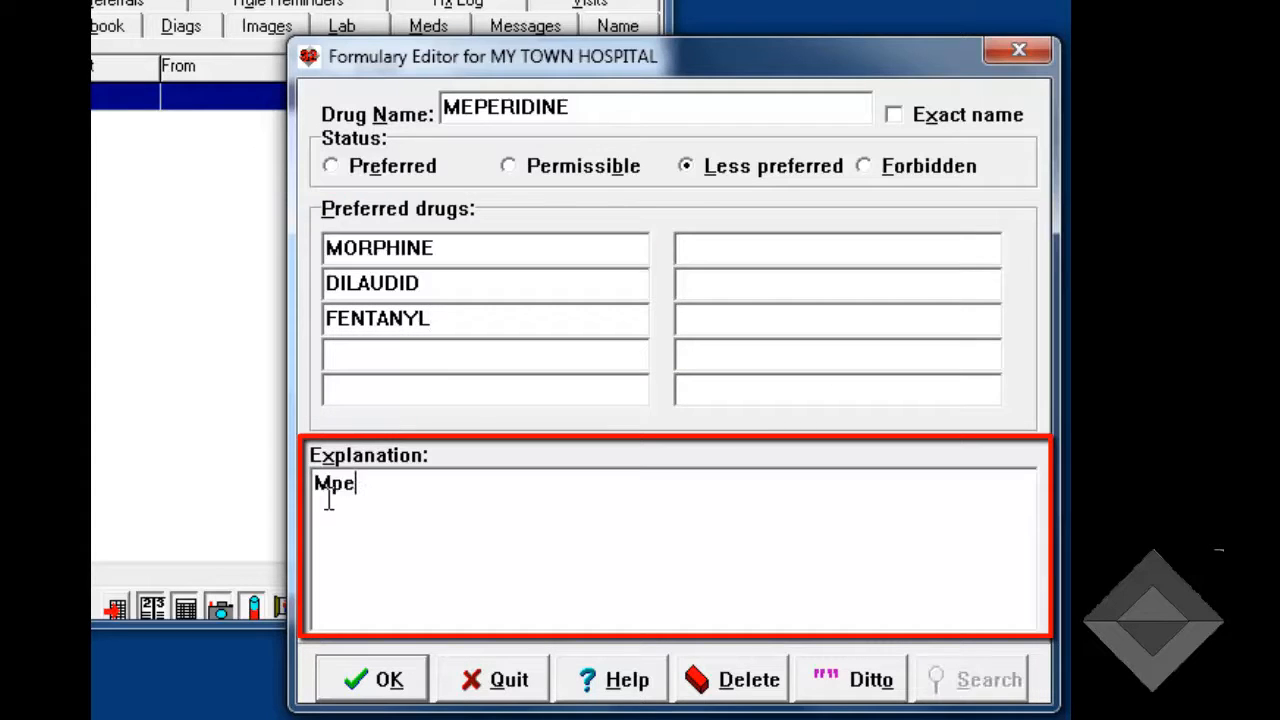
key("BackSpace")
key("BackSpace")
type("eperidine has")
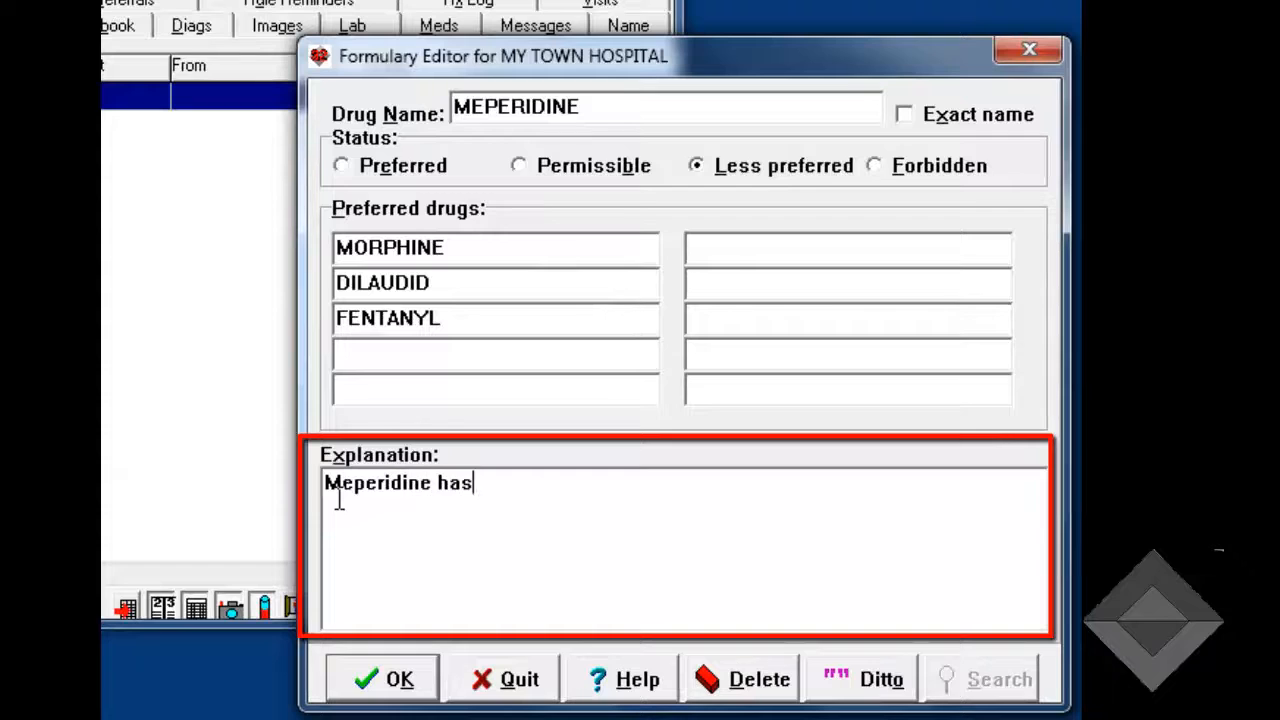
type(" more side effect")
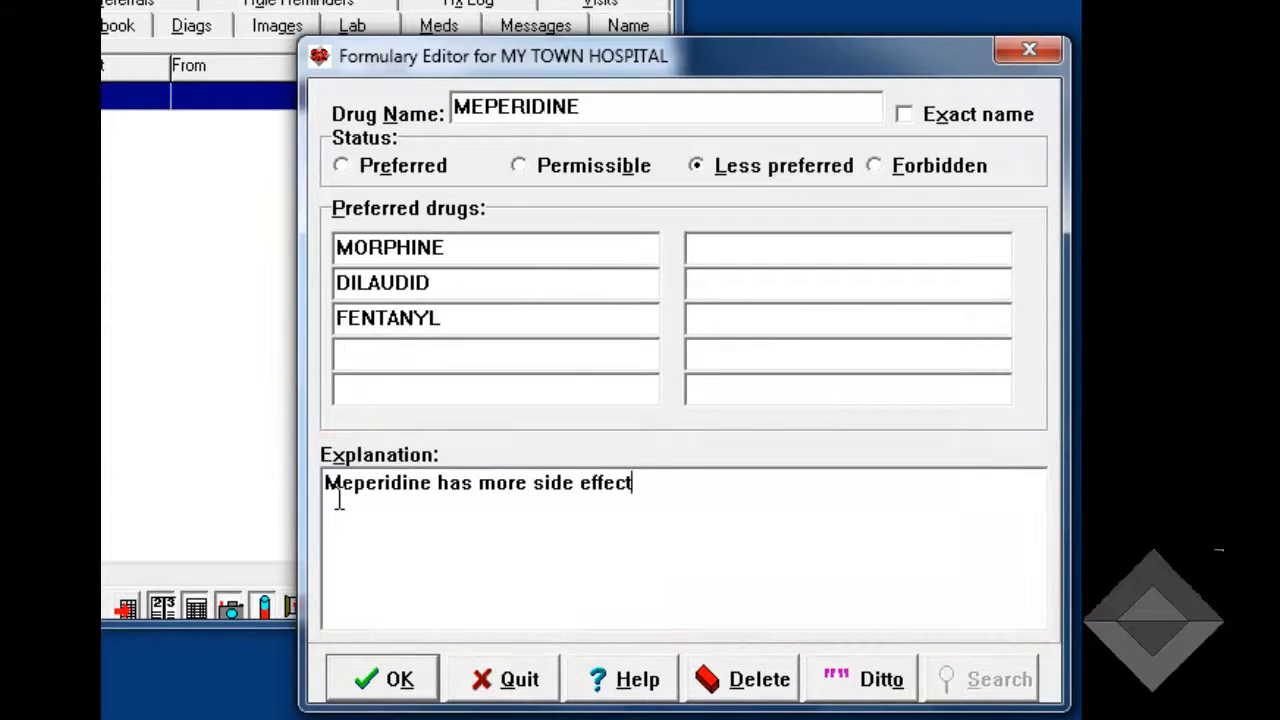
type("s than ot")
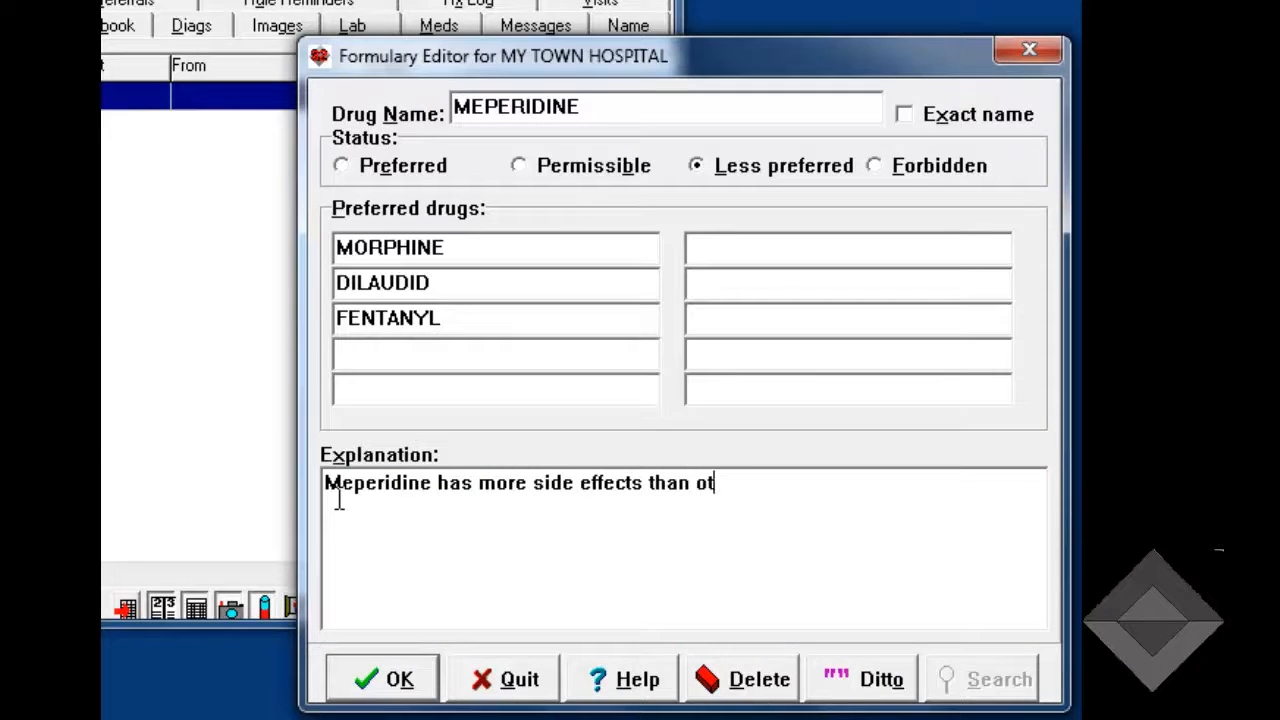
type("her opiate")
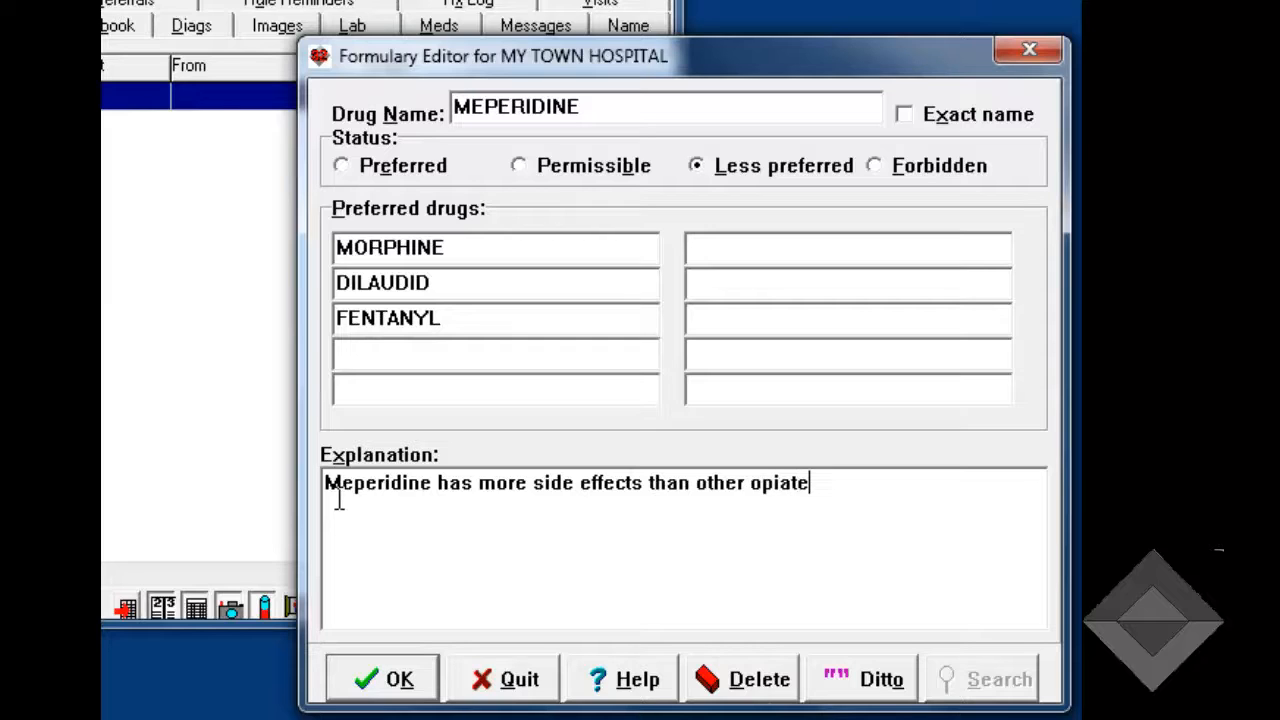
type("s.")
left_click(400, 679)
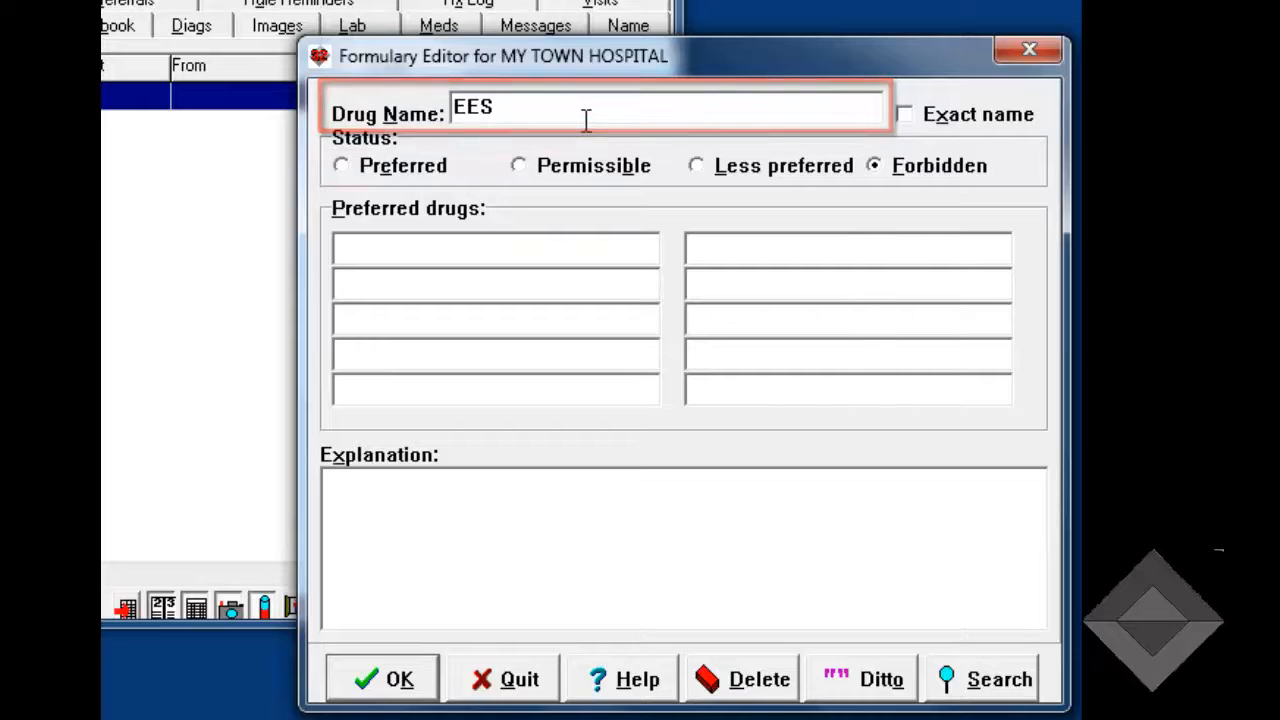
- Require an exact name match for the forbidden drug EES and list EMYCIN and ERYTHROMYCIN as its preferred drugs
left_click(904, 115)
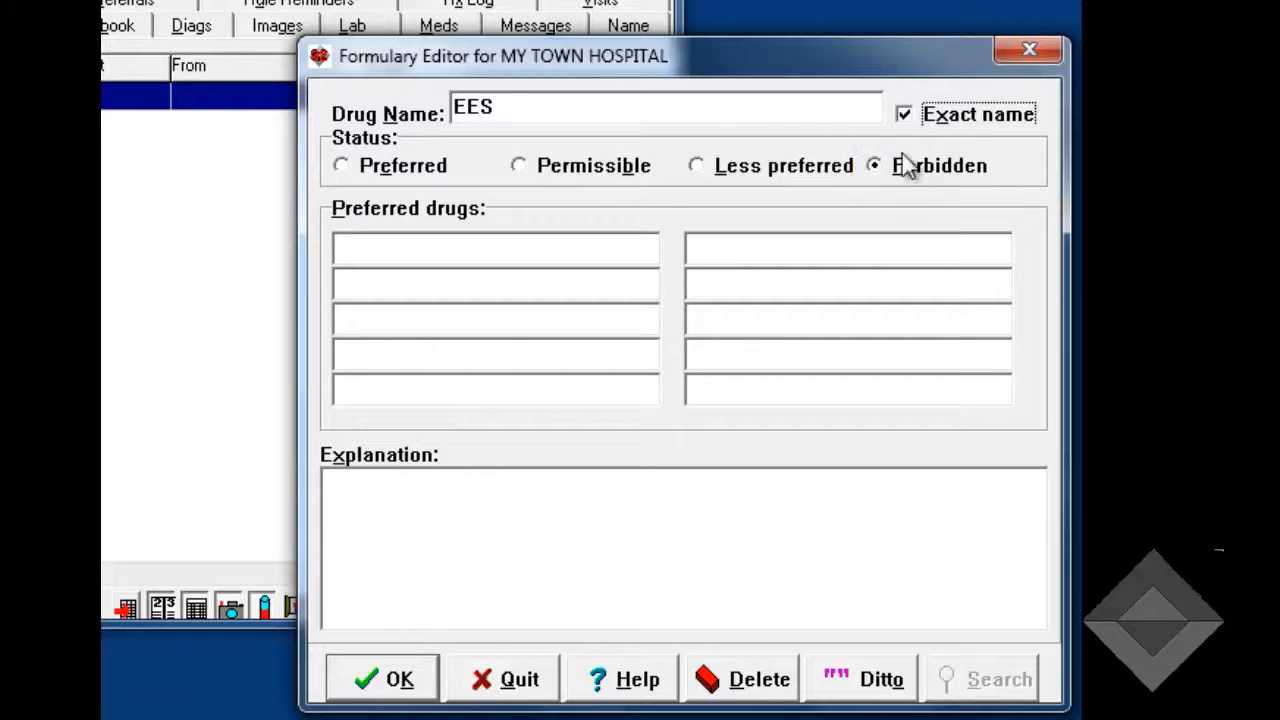
left_click(394, 257)
type("EMYCIN")
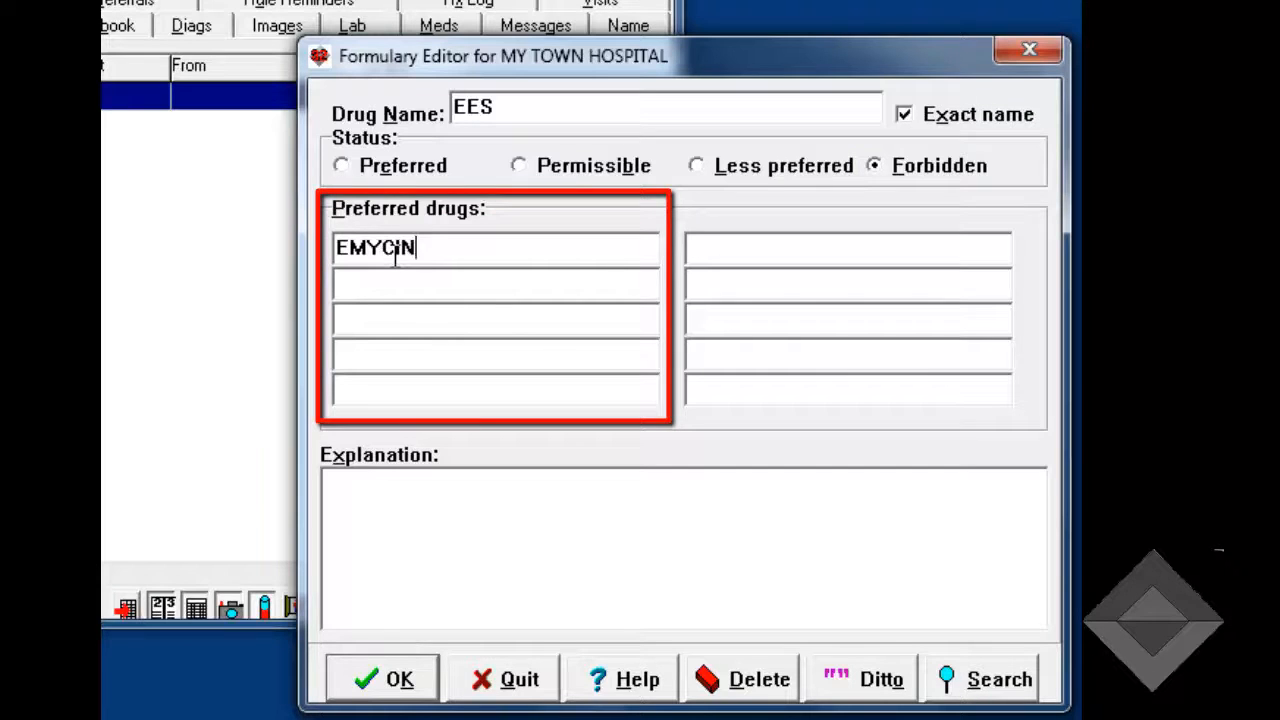
left_click(370, 286)
type("ER")
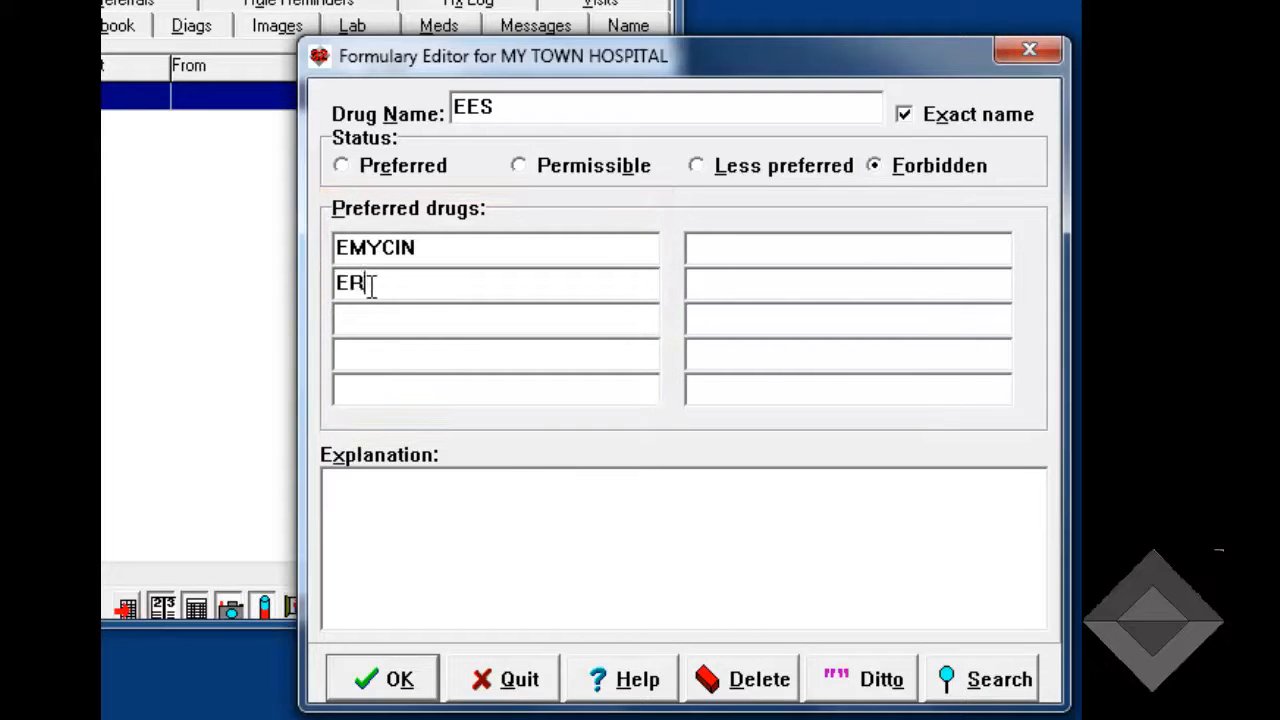
type("YTHROMYCIN")
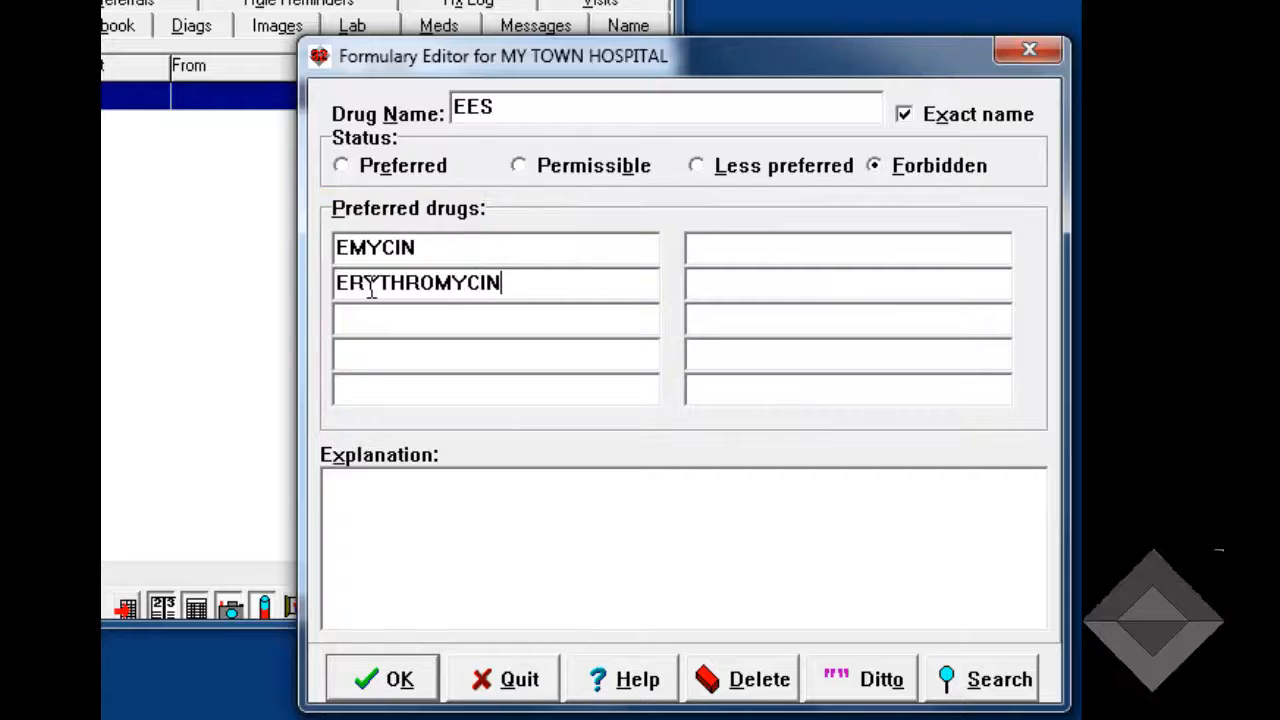
- Add the explanation "Erythromycin estolate has more hepatotoxicity than other forms of erythromycin." and save the EES entry
left_click(376, 498)
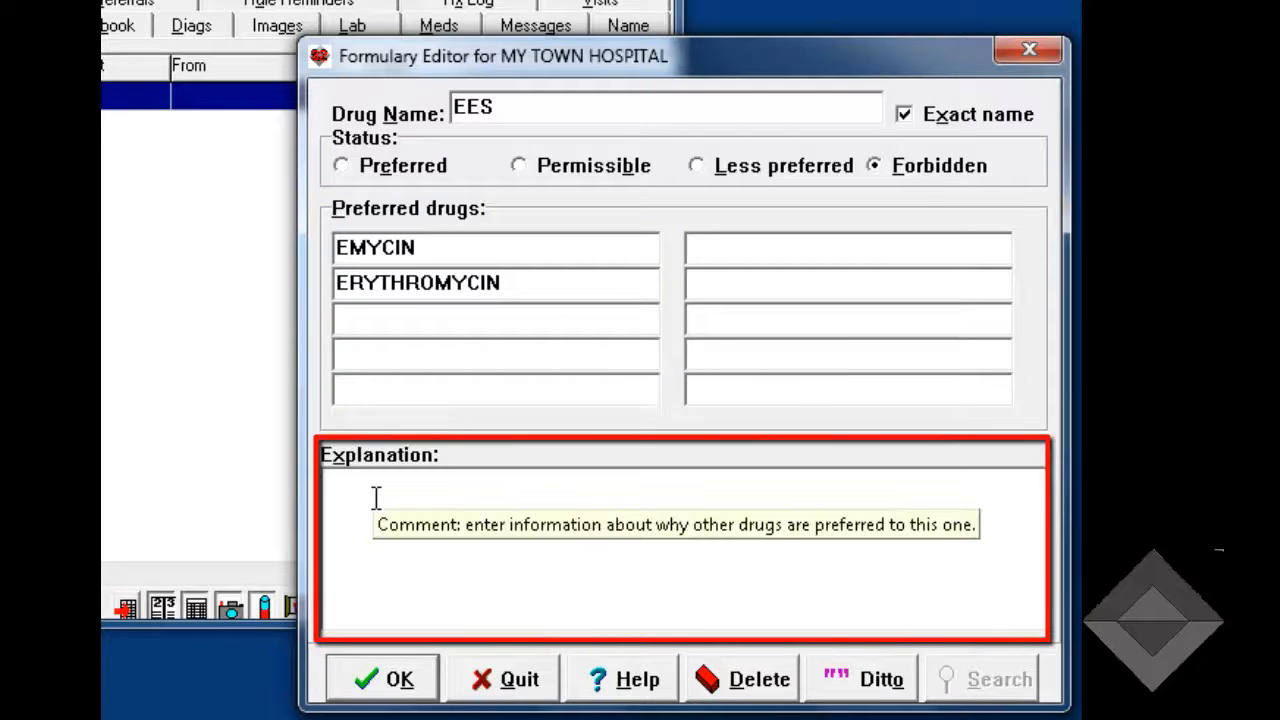
type("Erythrom")
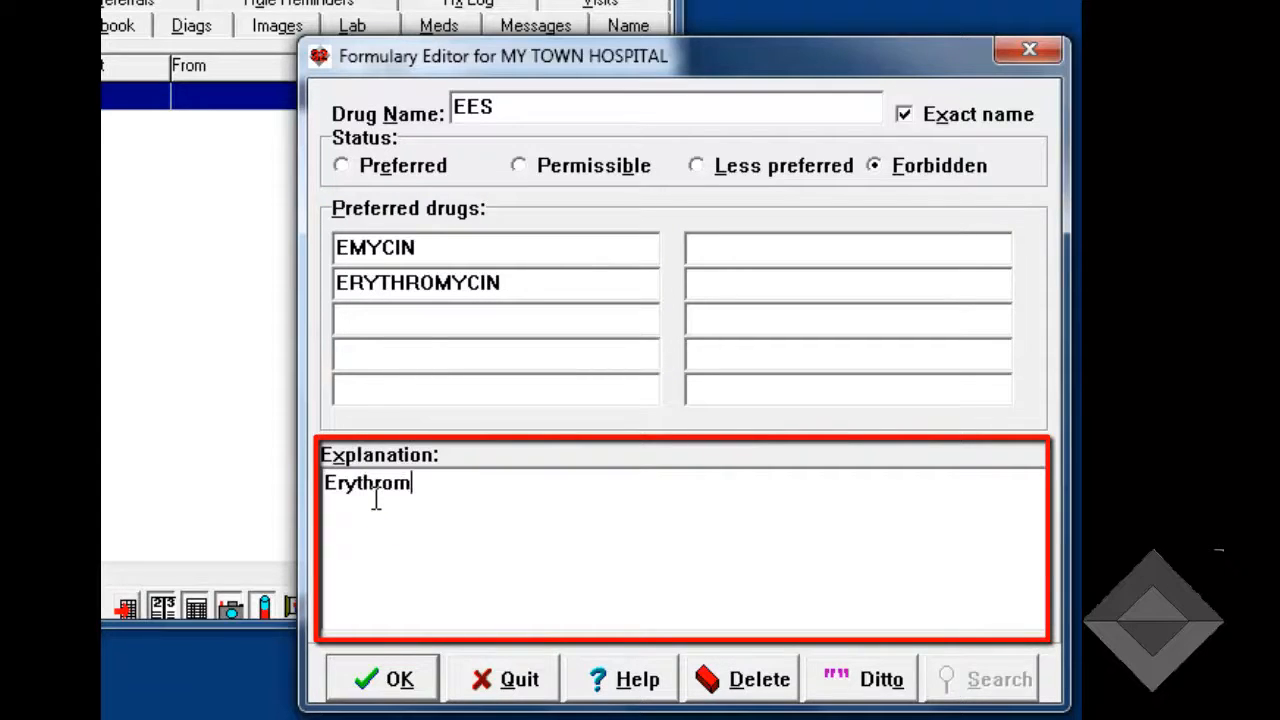
type("ycin estolate has ")
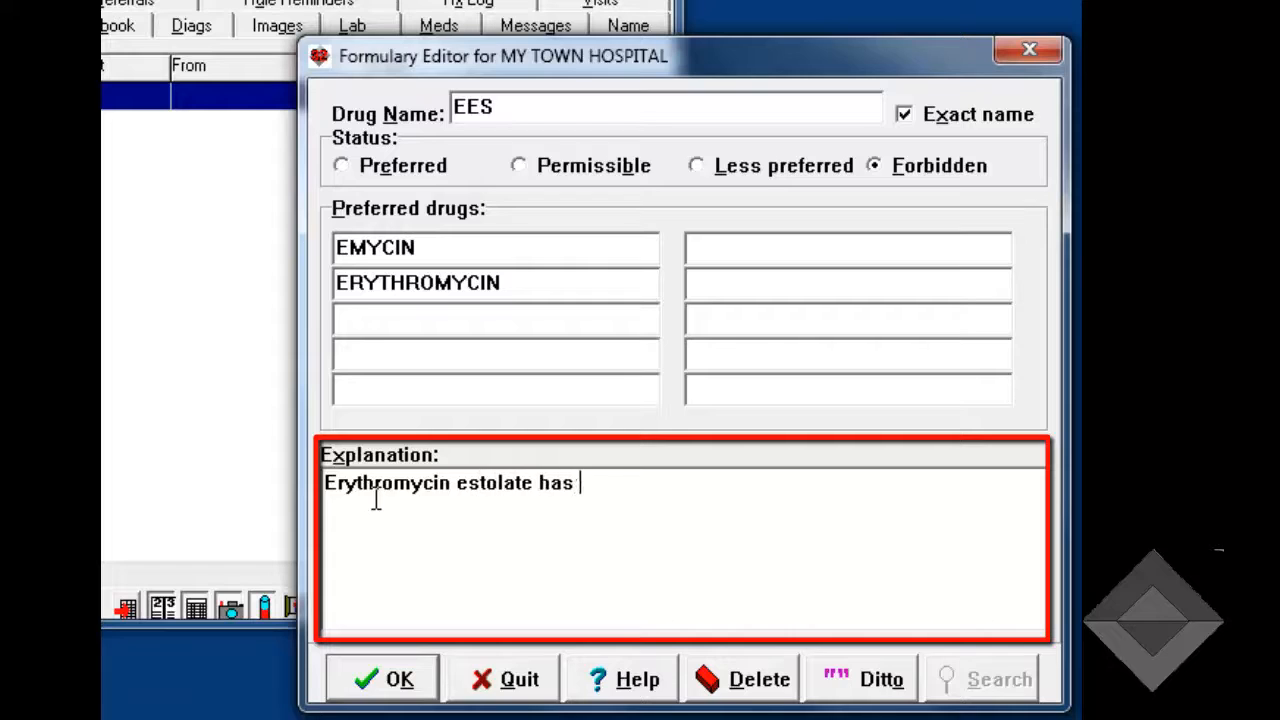
type("more hepatoto")
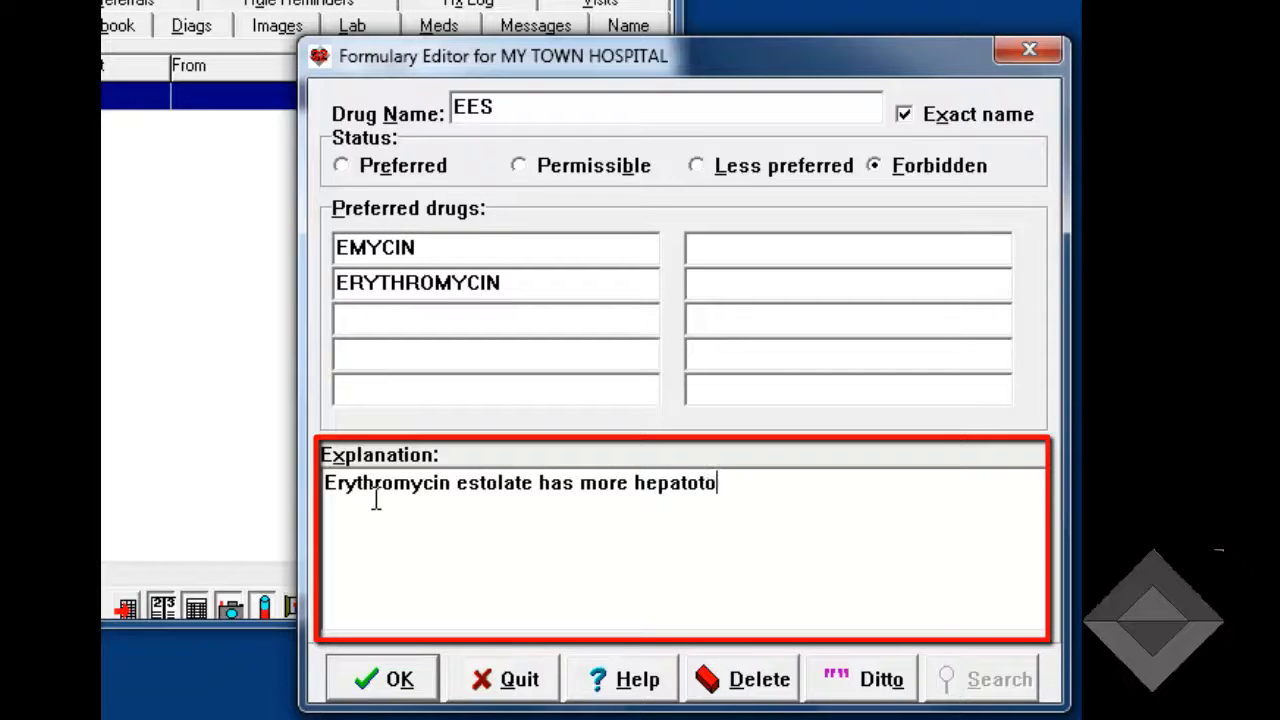
type("xicity than other")
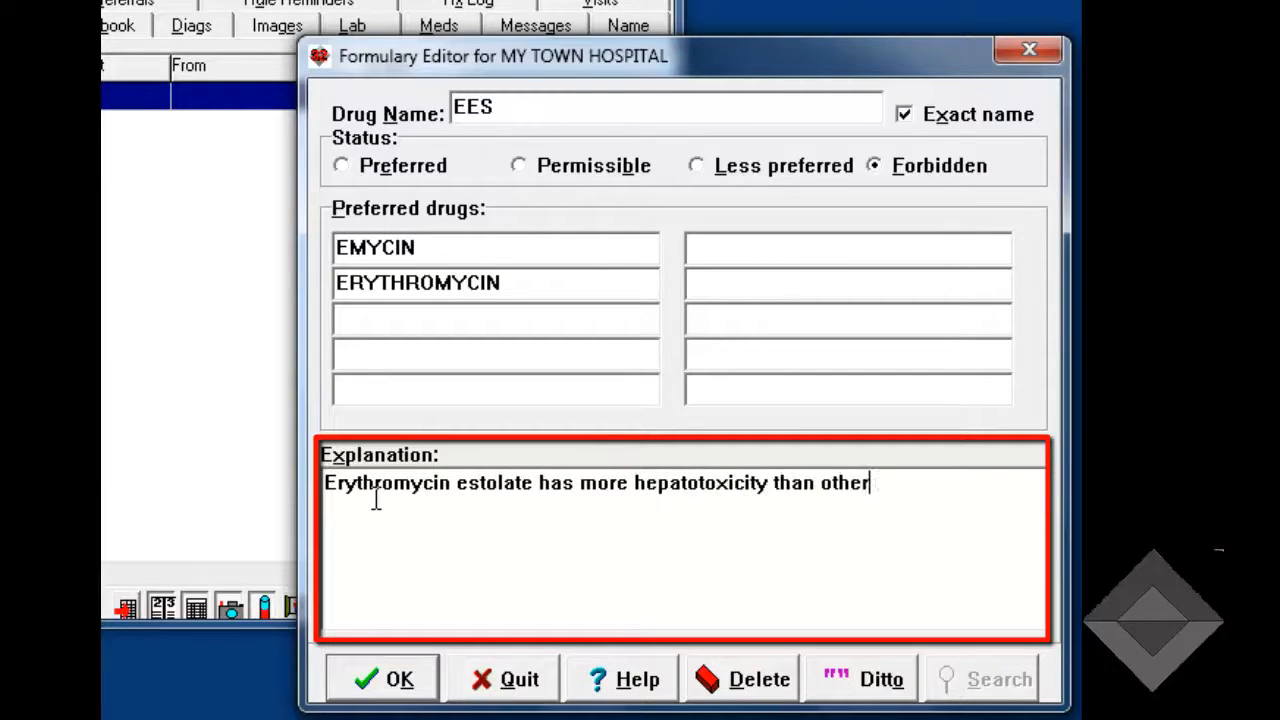
type(" forms of ")
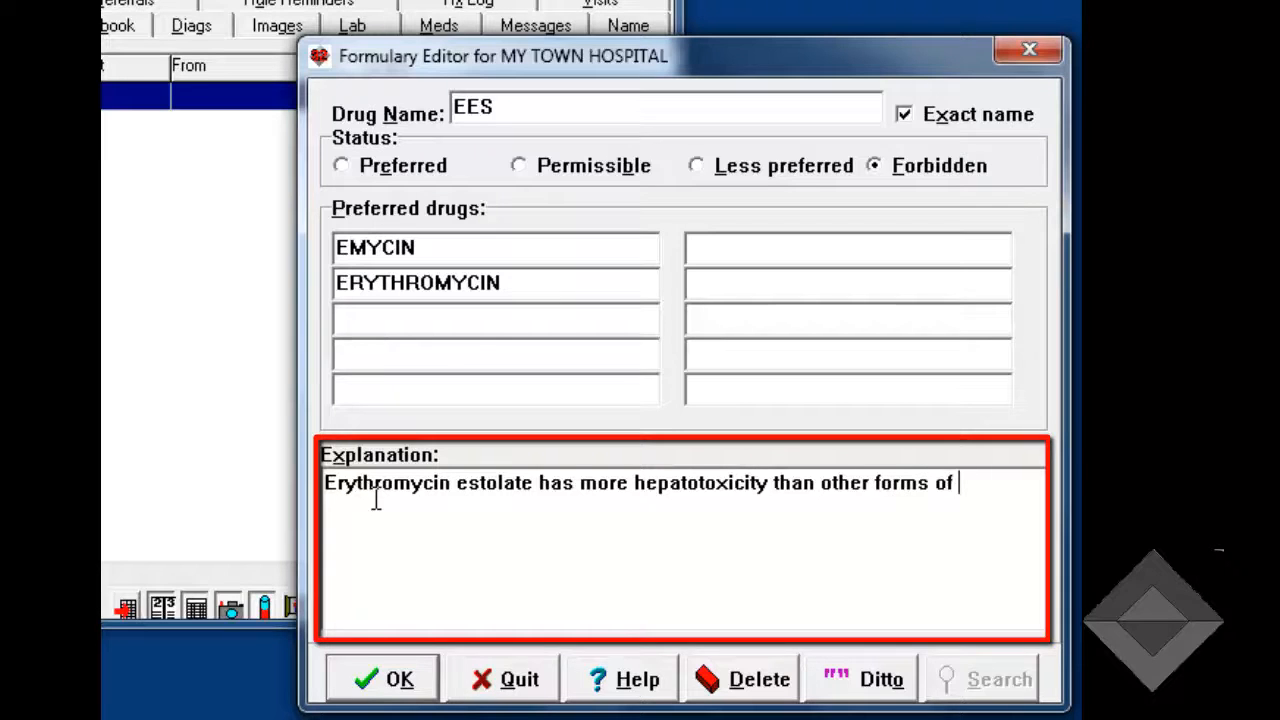
type("erythromycin.")
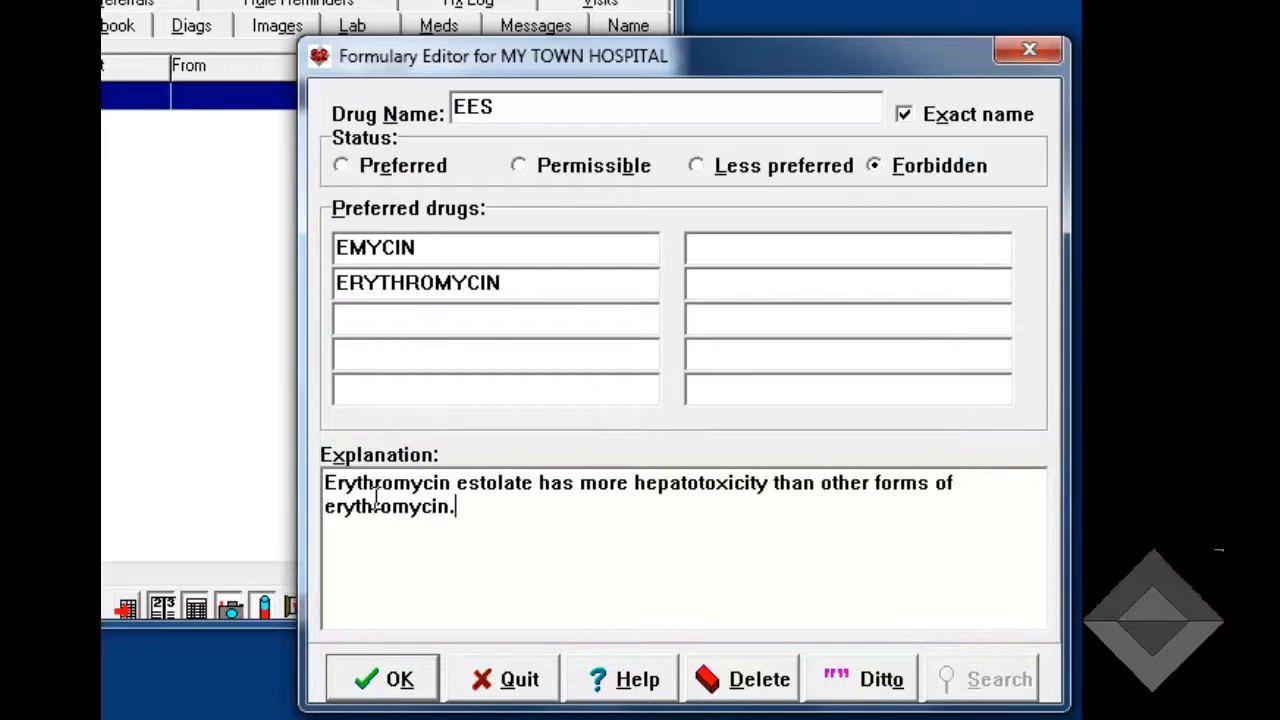
key("alt+k")
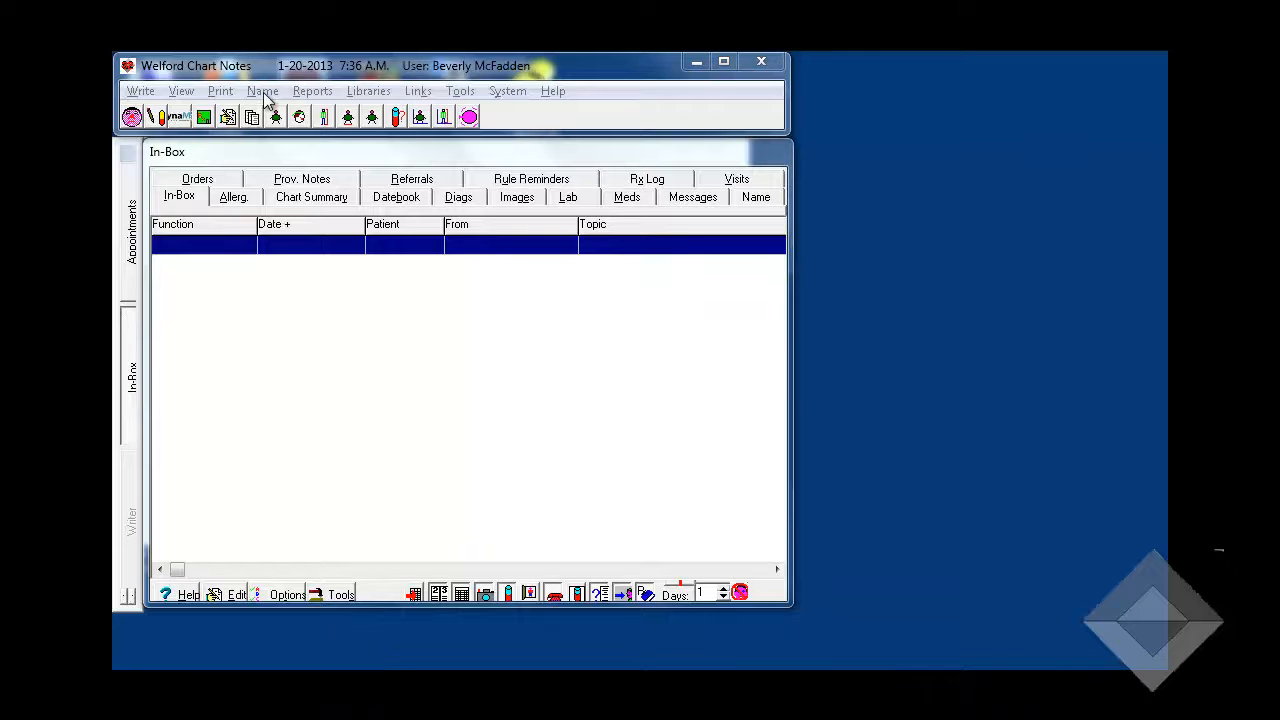
- Open the current patient's record for editing and assign MY TOWN HOSPITAL as the patient's Hospital formulary
left_click(265, 97)
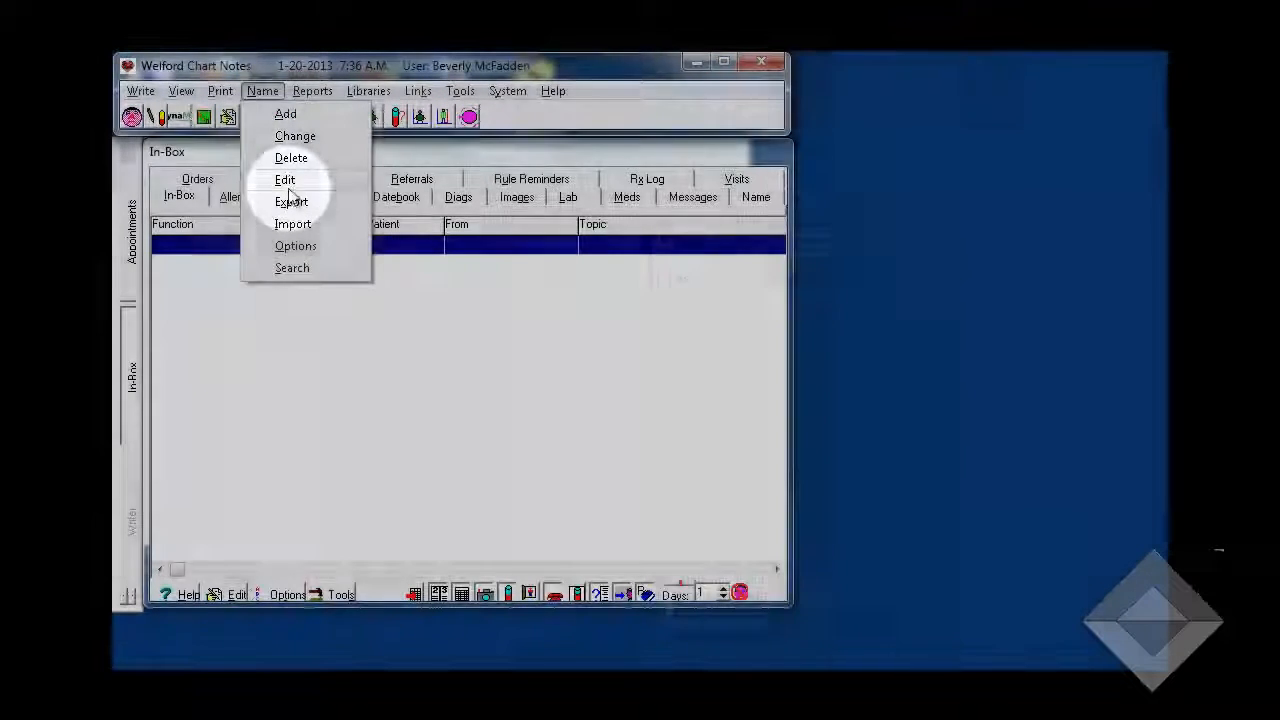
left_click(286, 180)
left_click(713, 485)
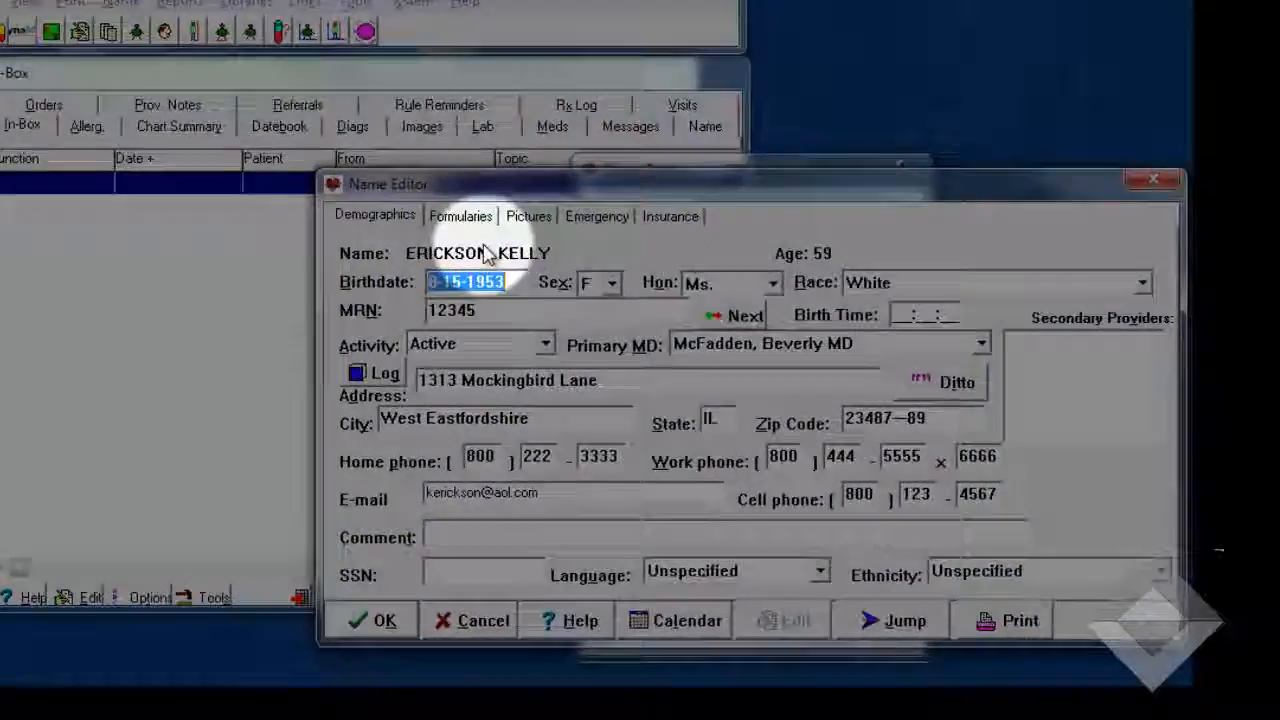
left_click(461, 216)
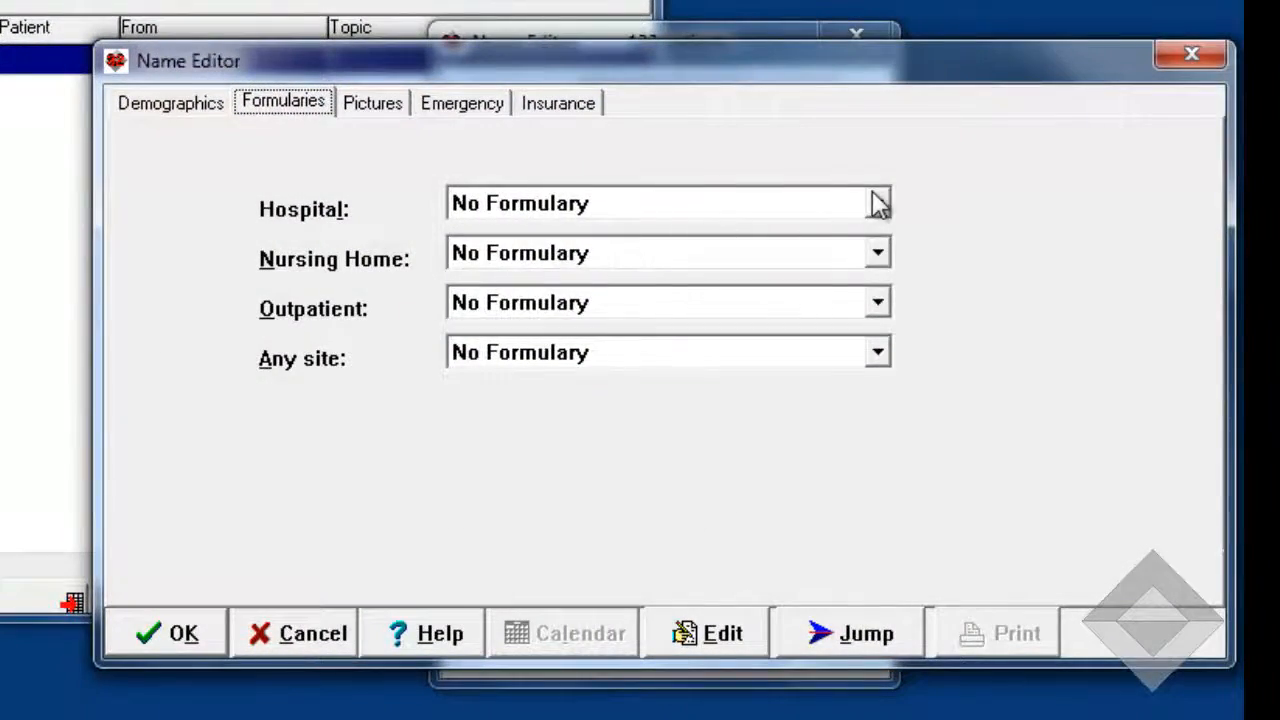
left_click(880, 205)
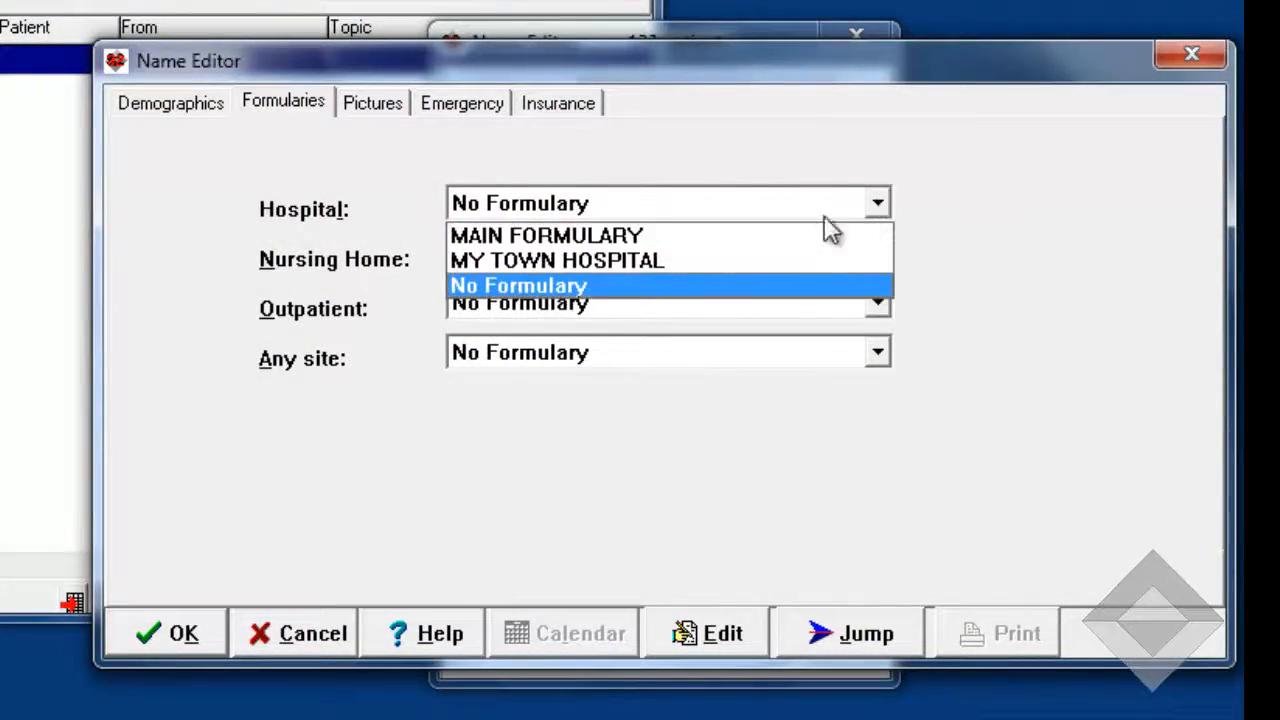
left_click(656, 263)
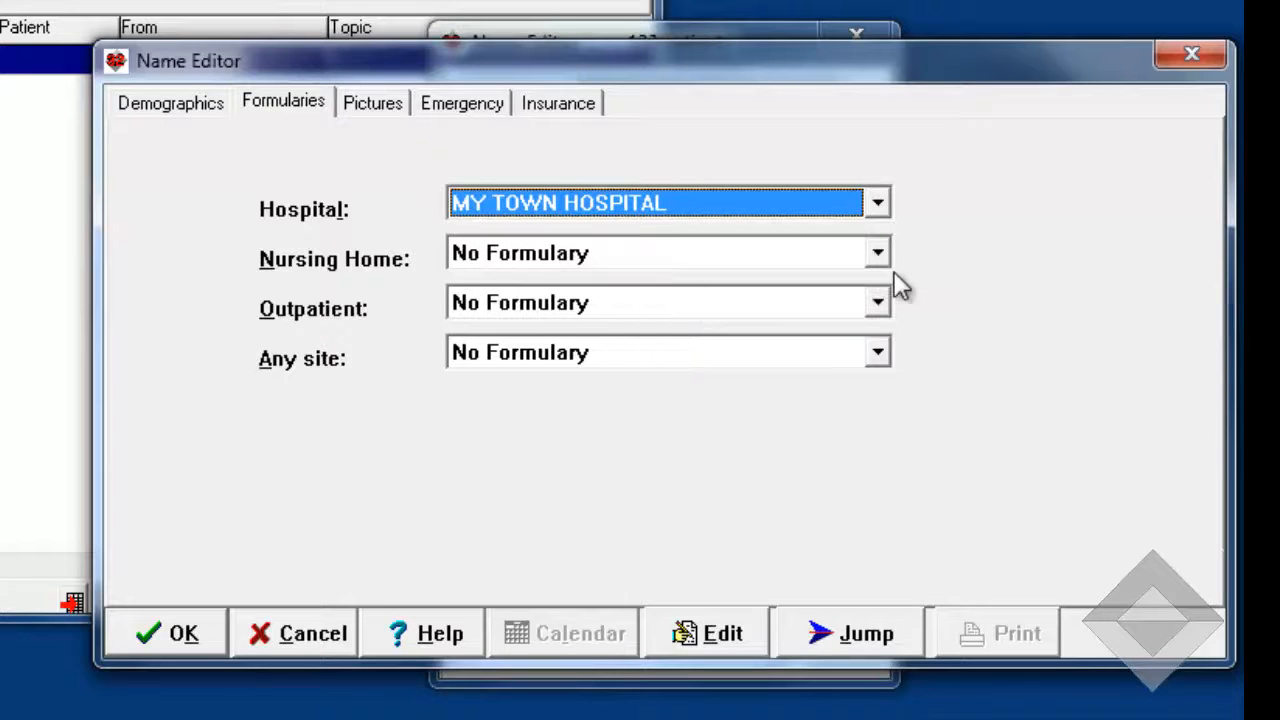
- Set the patient's Nursing Home, Outpatient and Any site formularies to MAIN FORMULARY and save the record
left_click(877, 252)
left_click(712, 287)
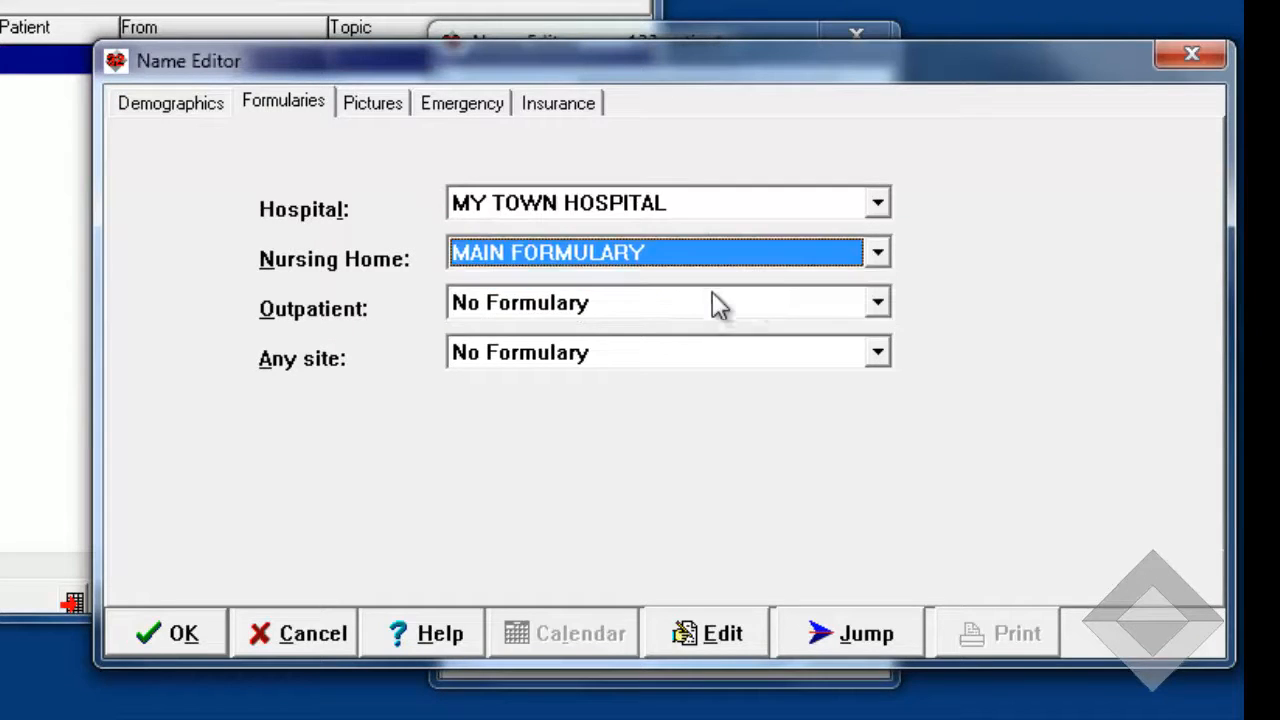
left_click(880, 302)
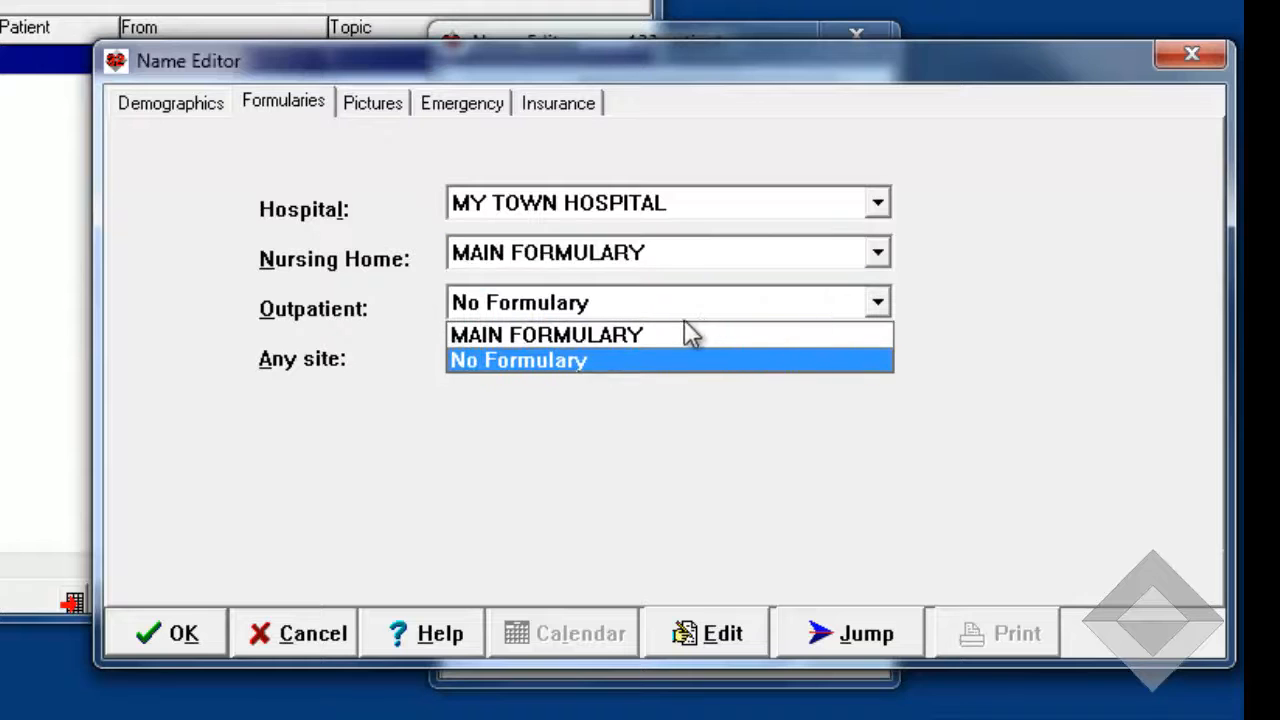
left_click(663, 335)
left_click(880, 356)
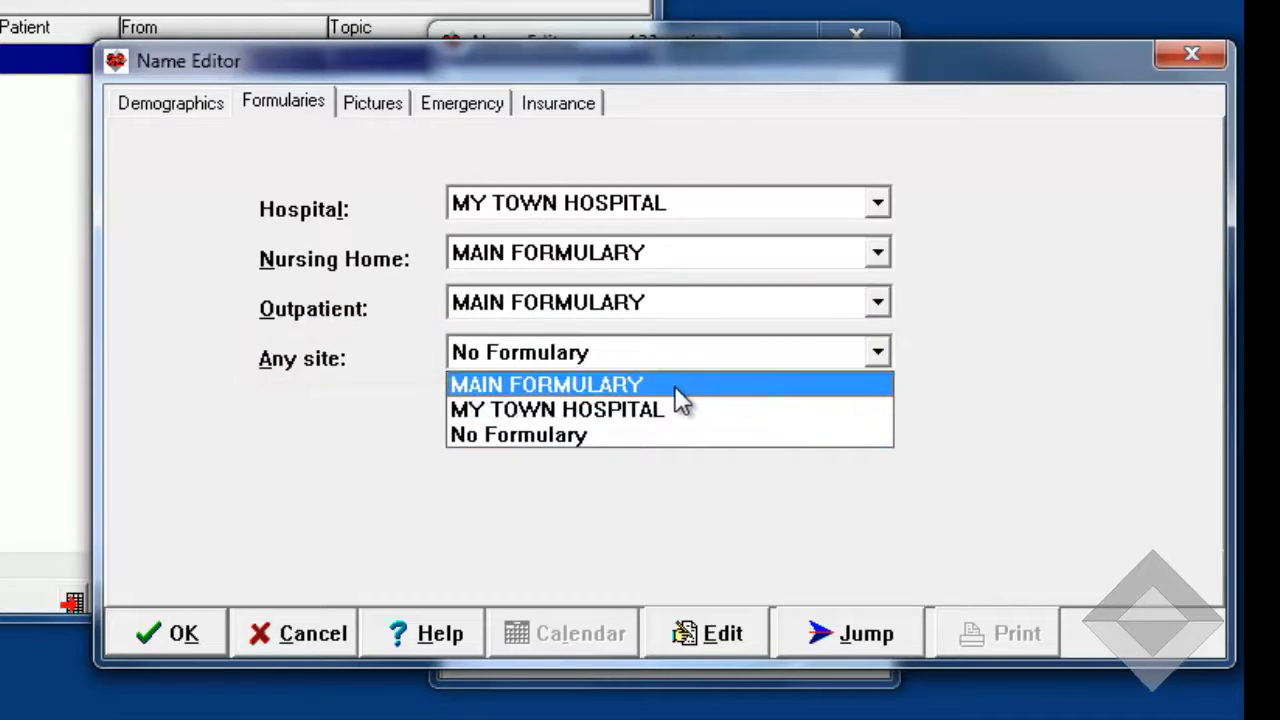
left_click(680, 390)
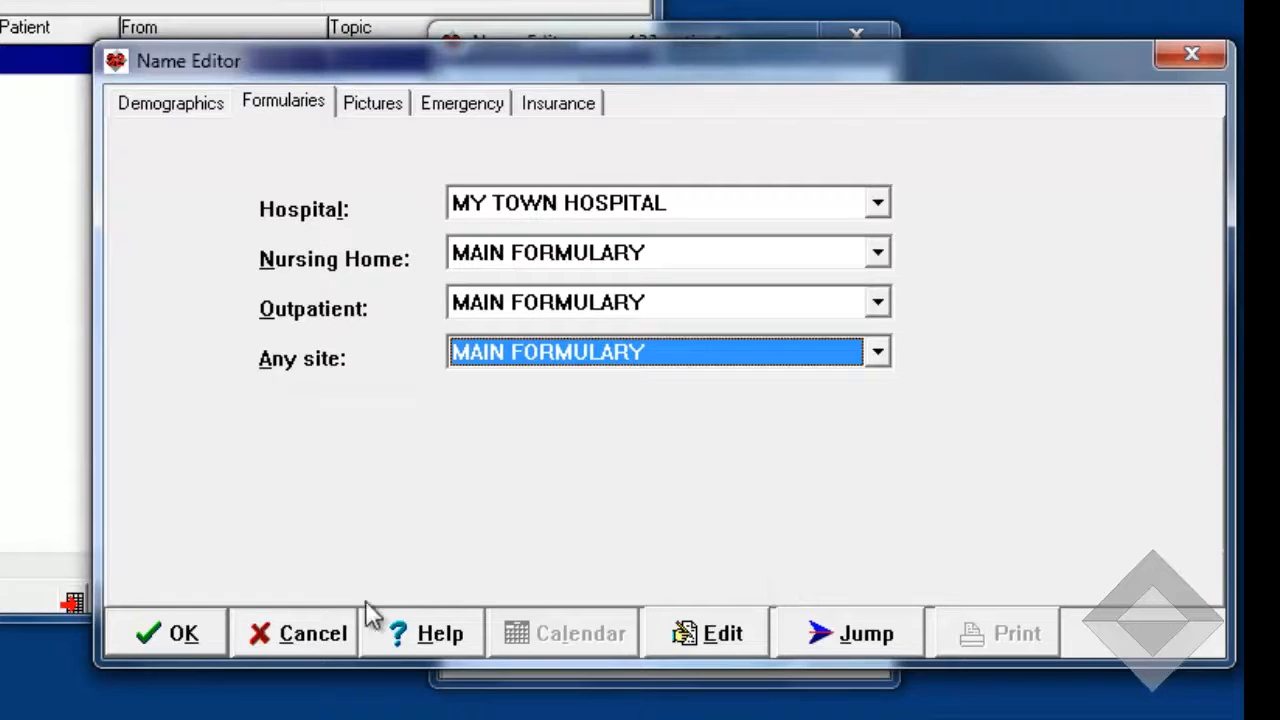
left_click(177, 640)
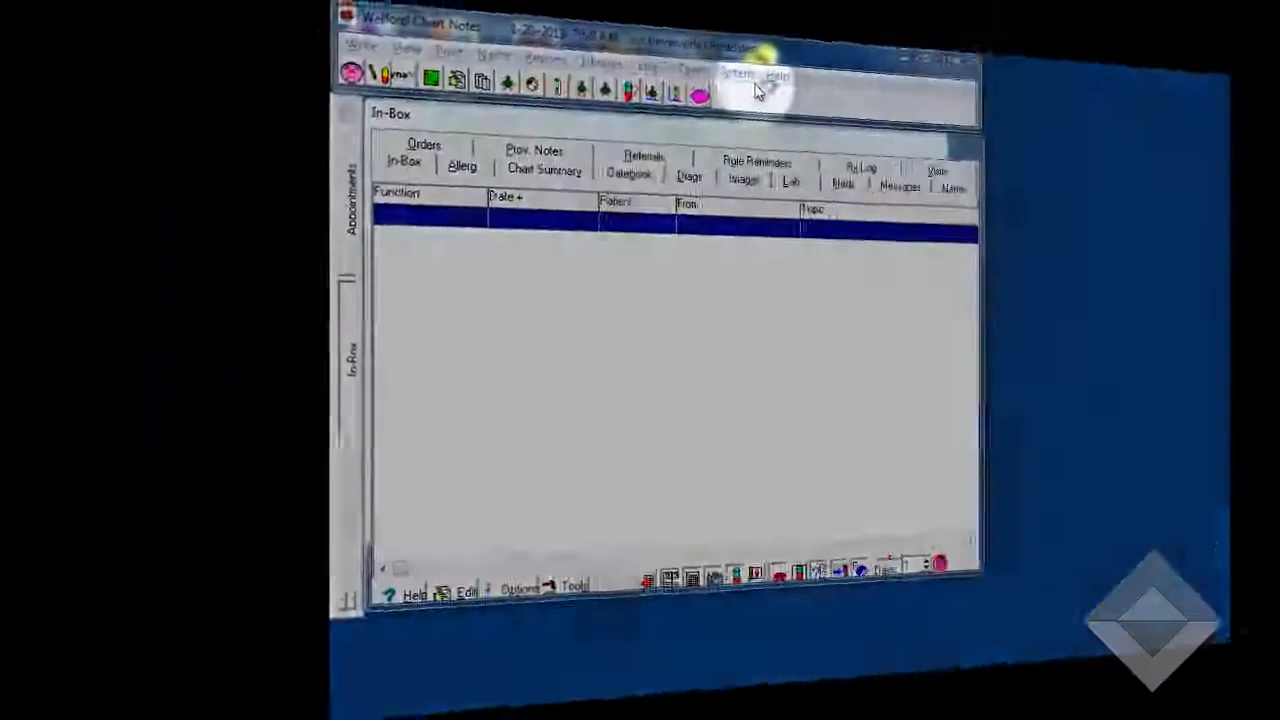
- In the system-wide Medication Options, enable Check formularies and set the Default Hospital Formulary to MY TOWN HOSPITAL
left_click(737, 74)
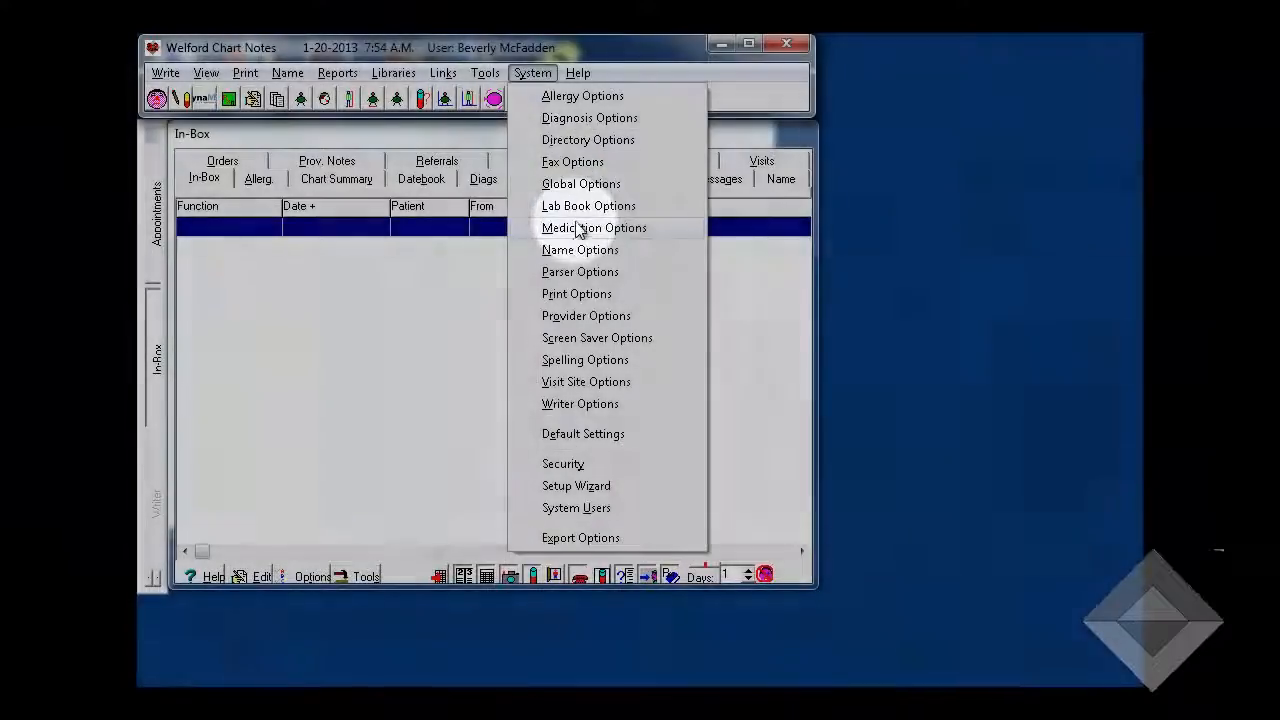
left_click(578, 228)
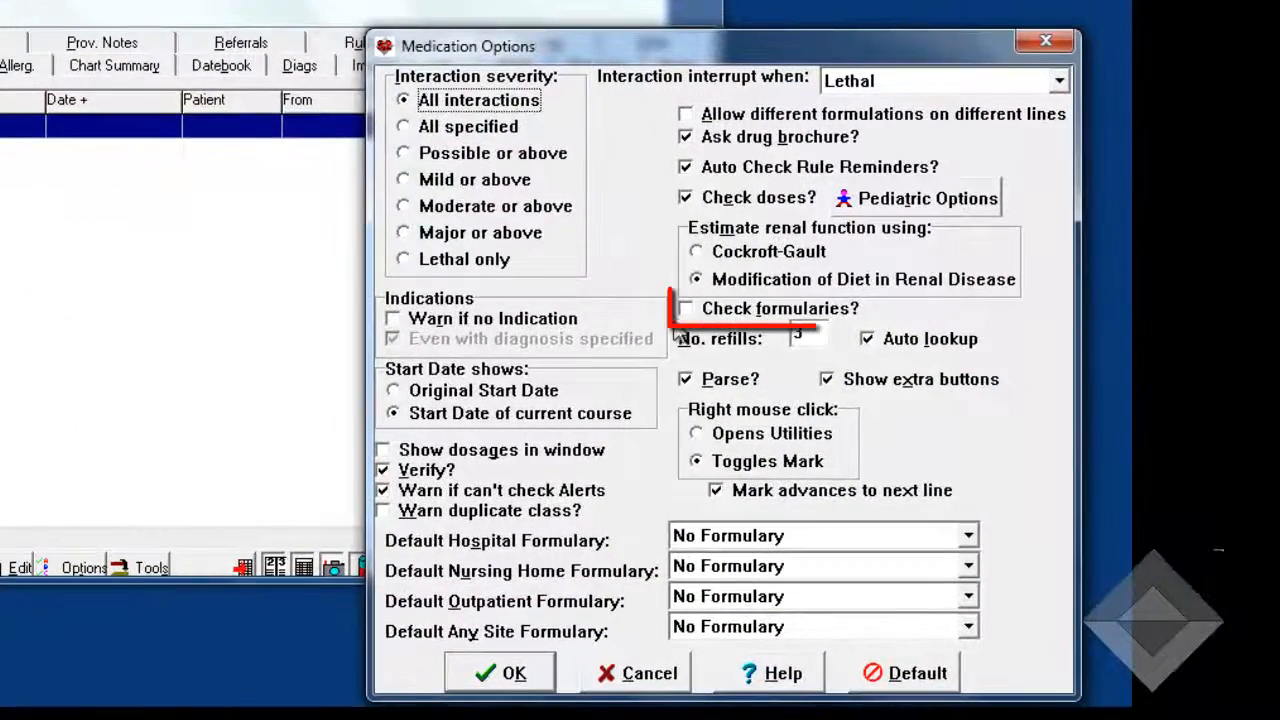
left_click(785, 310)
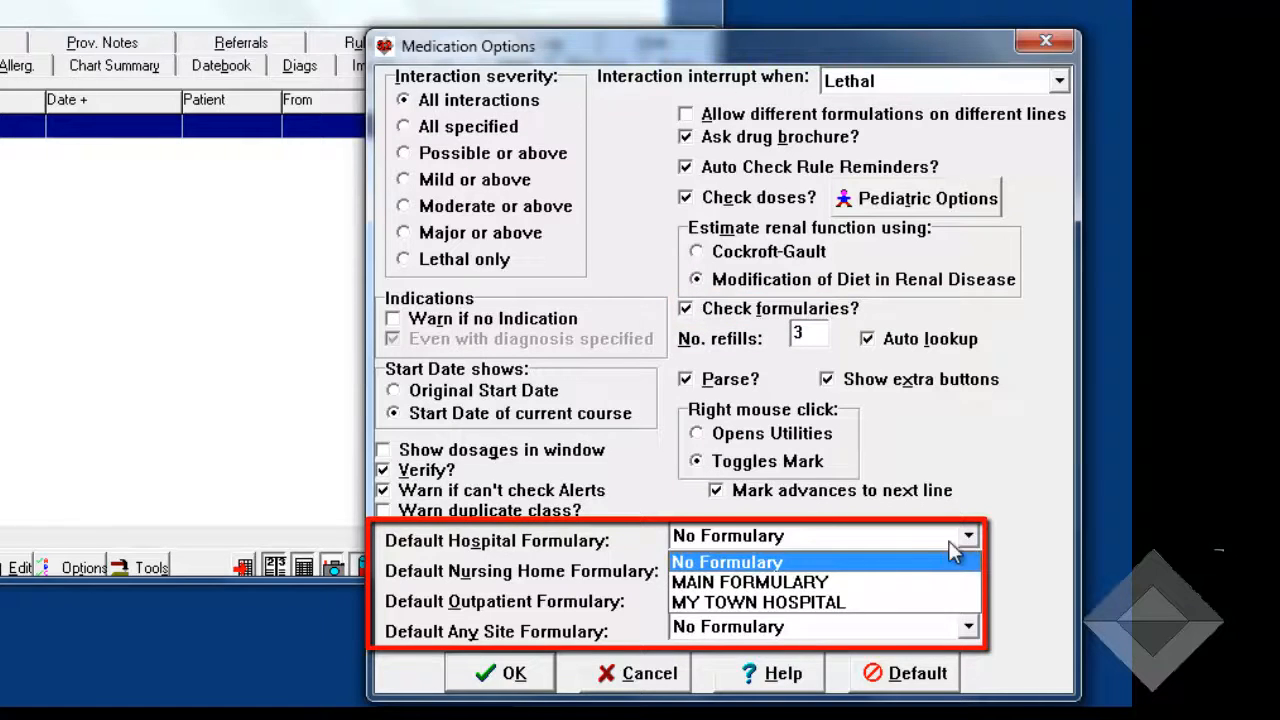
left_click(798, 602)
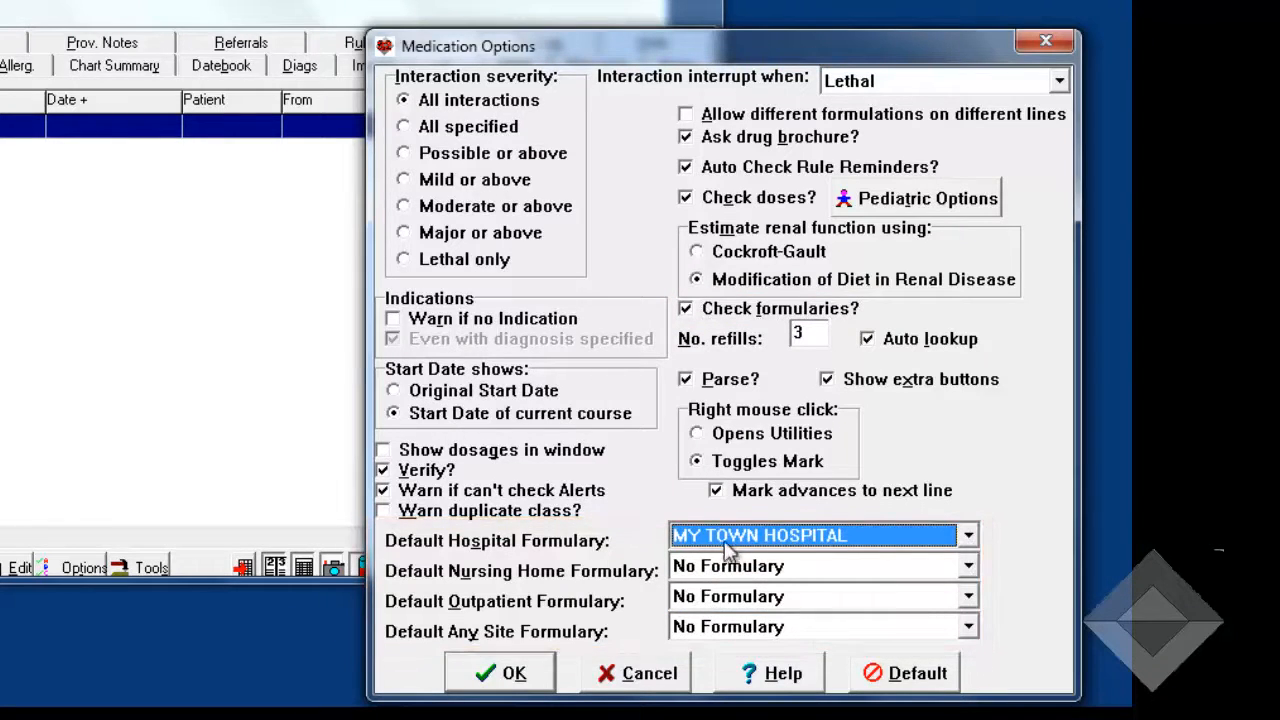
- Save the medication options and change all patients with a Hospital Formulary of No Formulary to MY TOWN HOSPITAL
left_click(490, 677)
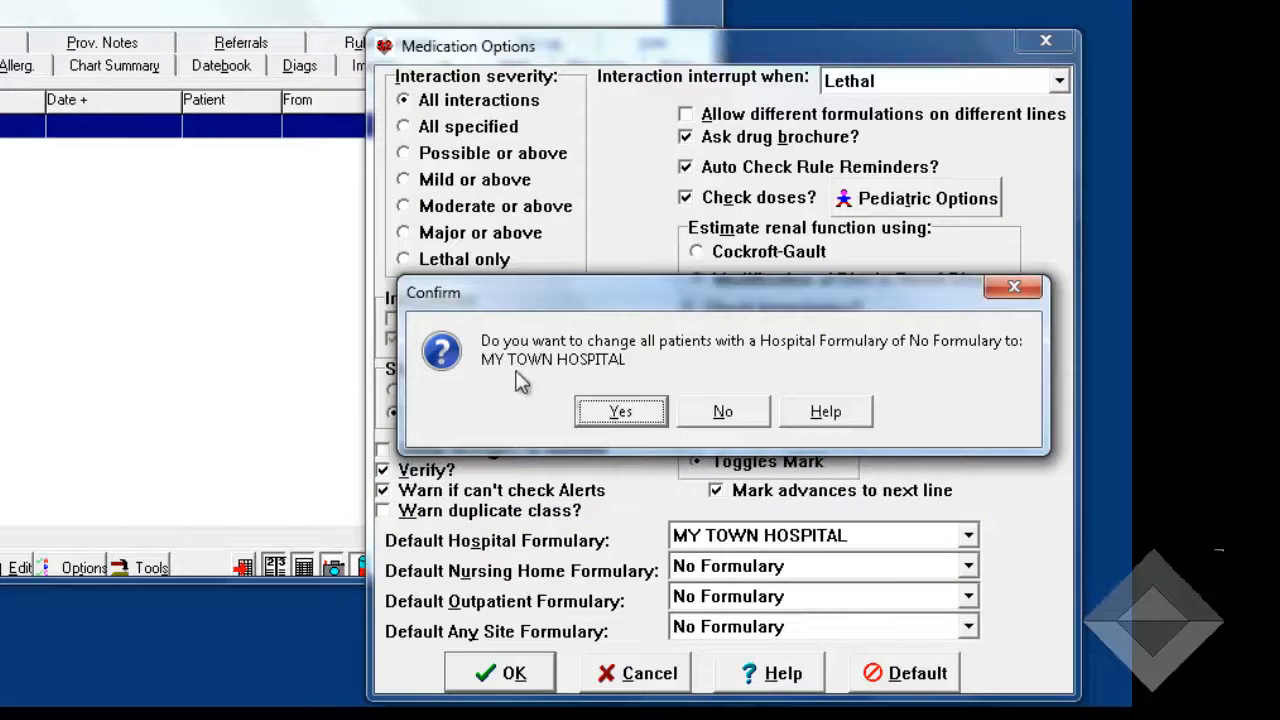
left_click(617, 408)
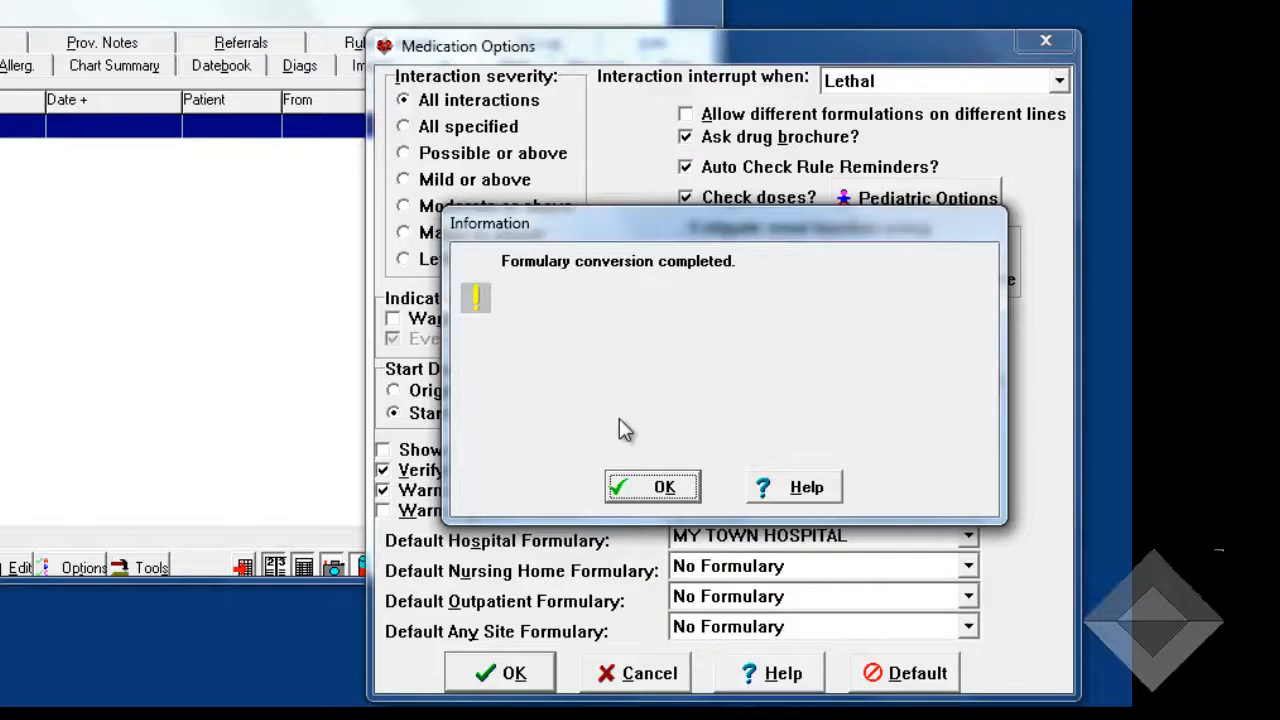
left_click(657, 485)
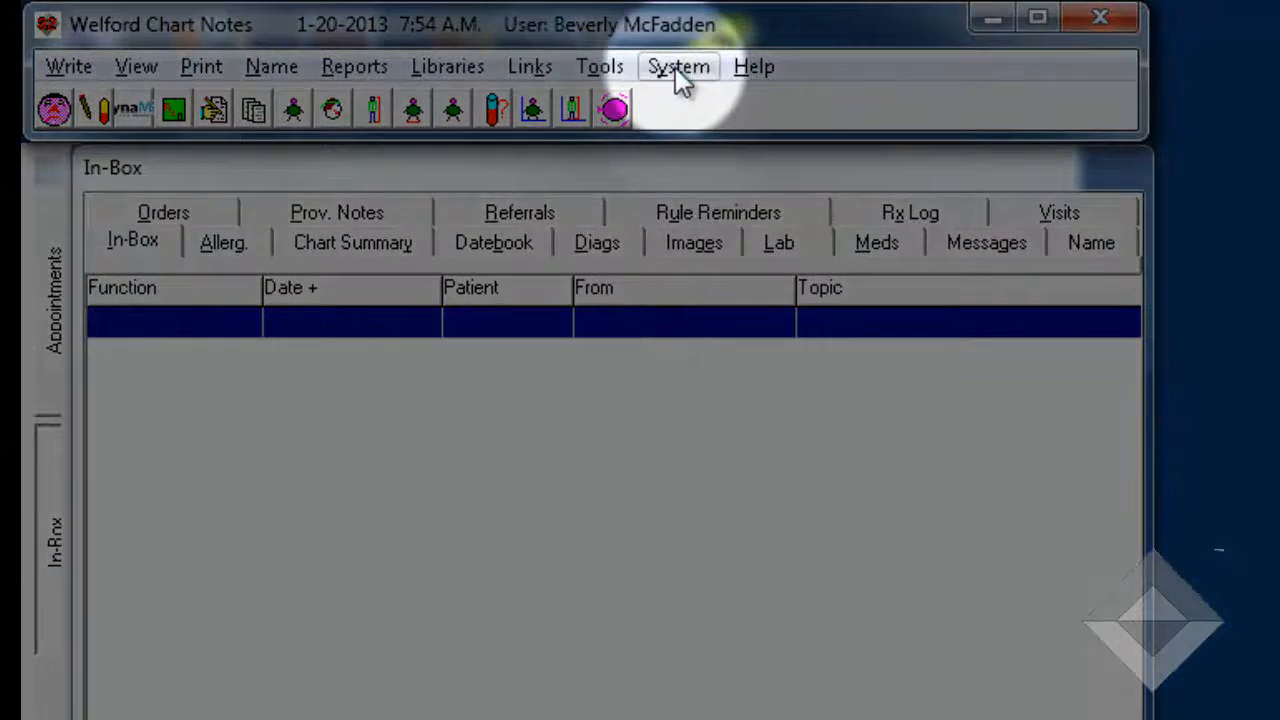
- Make My Town Hospital the current visit site
left_click(675, 67)
left_click(766, 577)
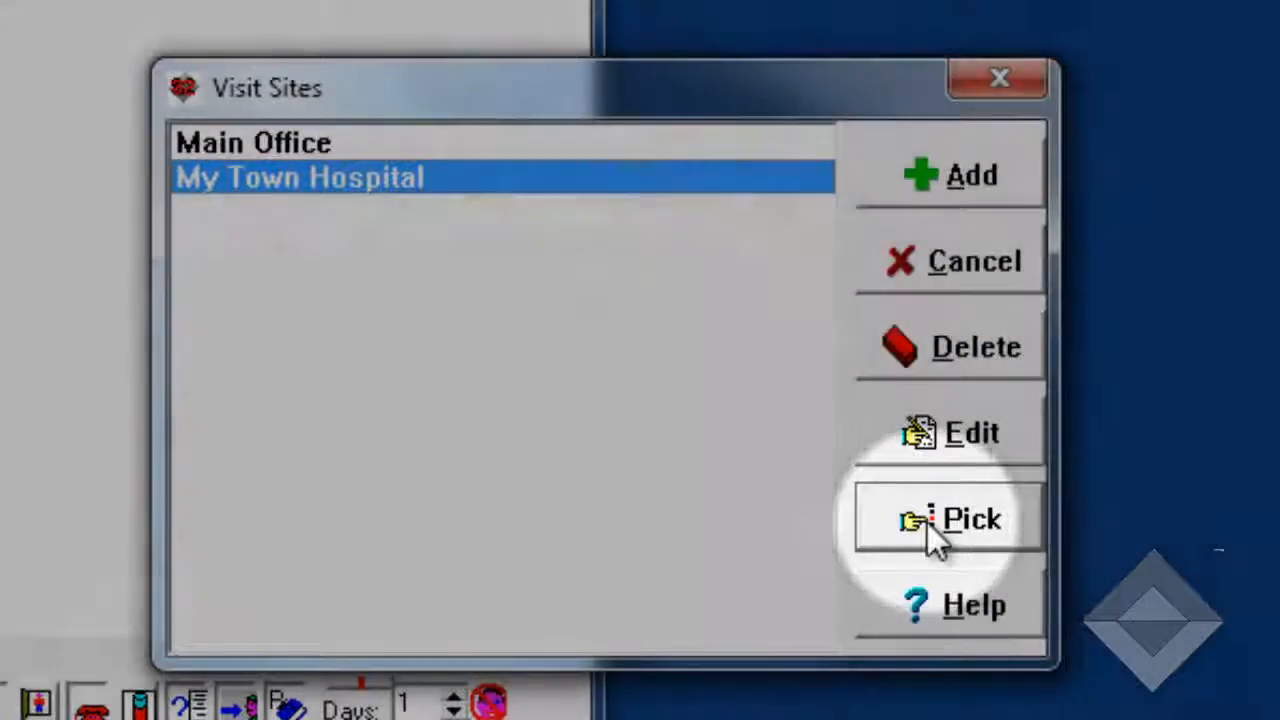
left_click(927, 522)
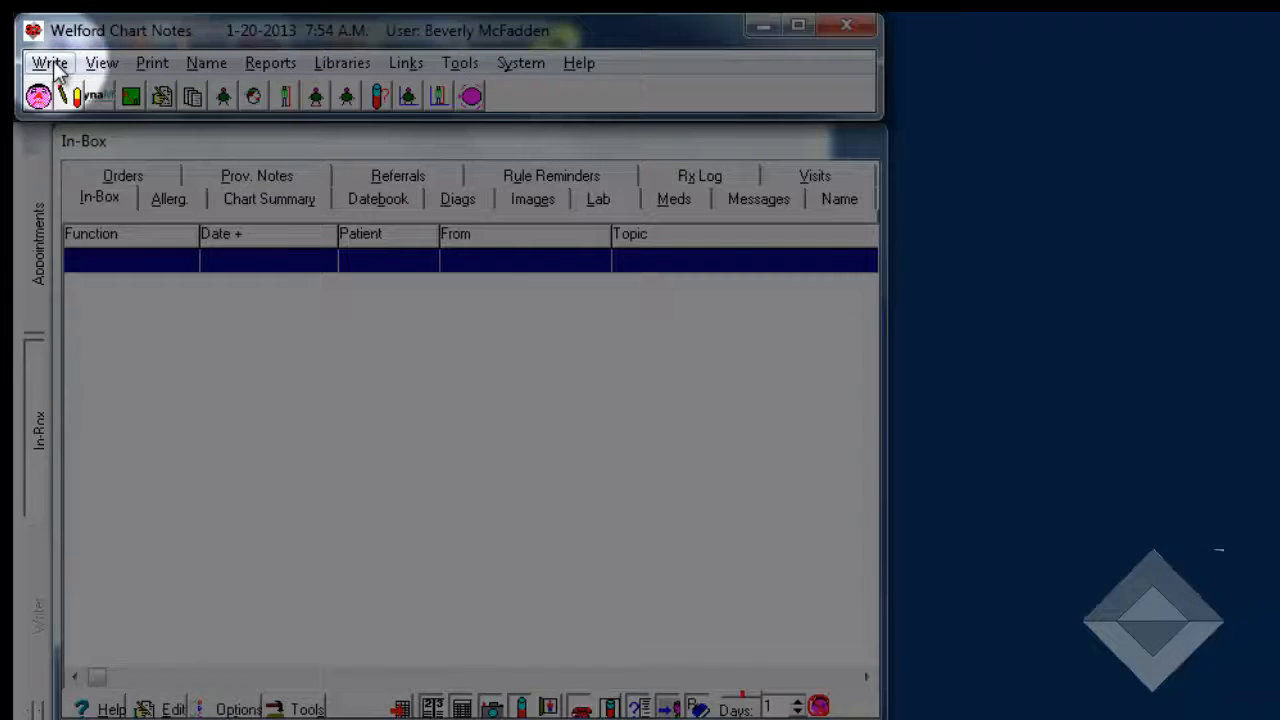
- Start a new medication for the current patient, enter enalapril as the drug, and review and dismiss its formulary warning
left_click(50, 64)
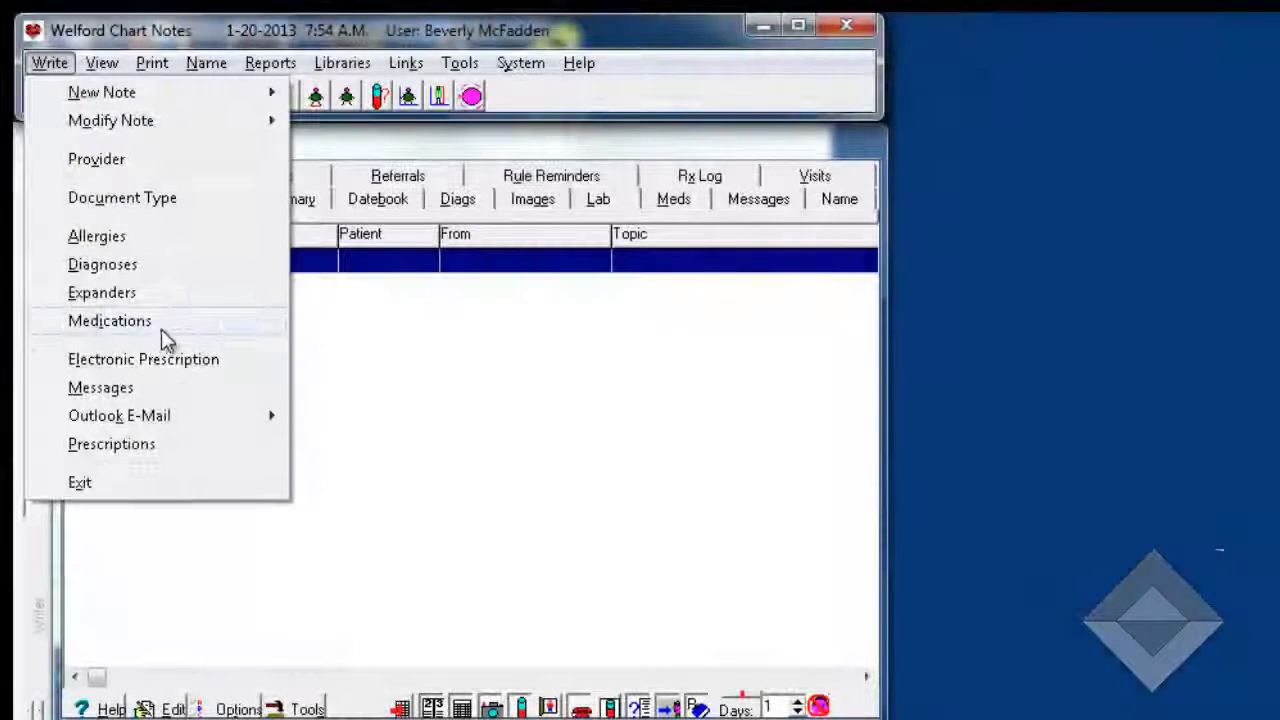
left_click(158, 322)
left_click(714, 491)
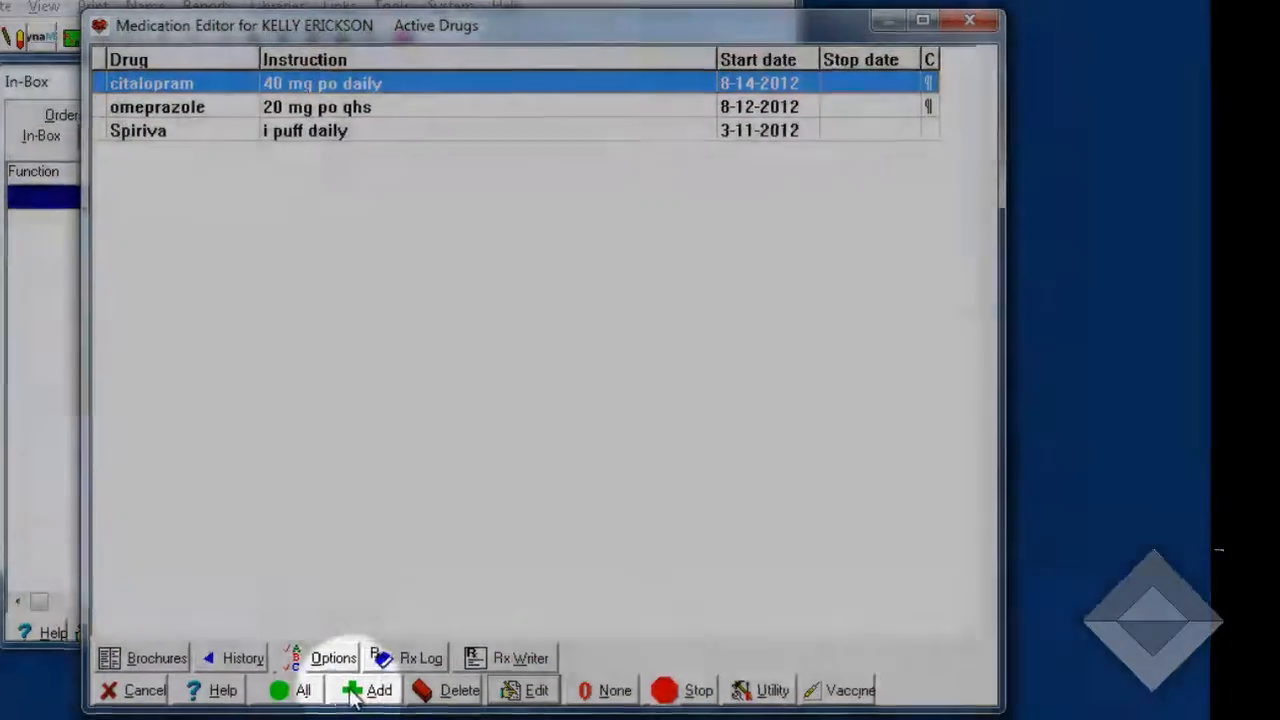
left_click(352, 694)
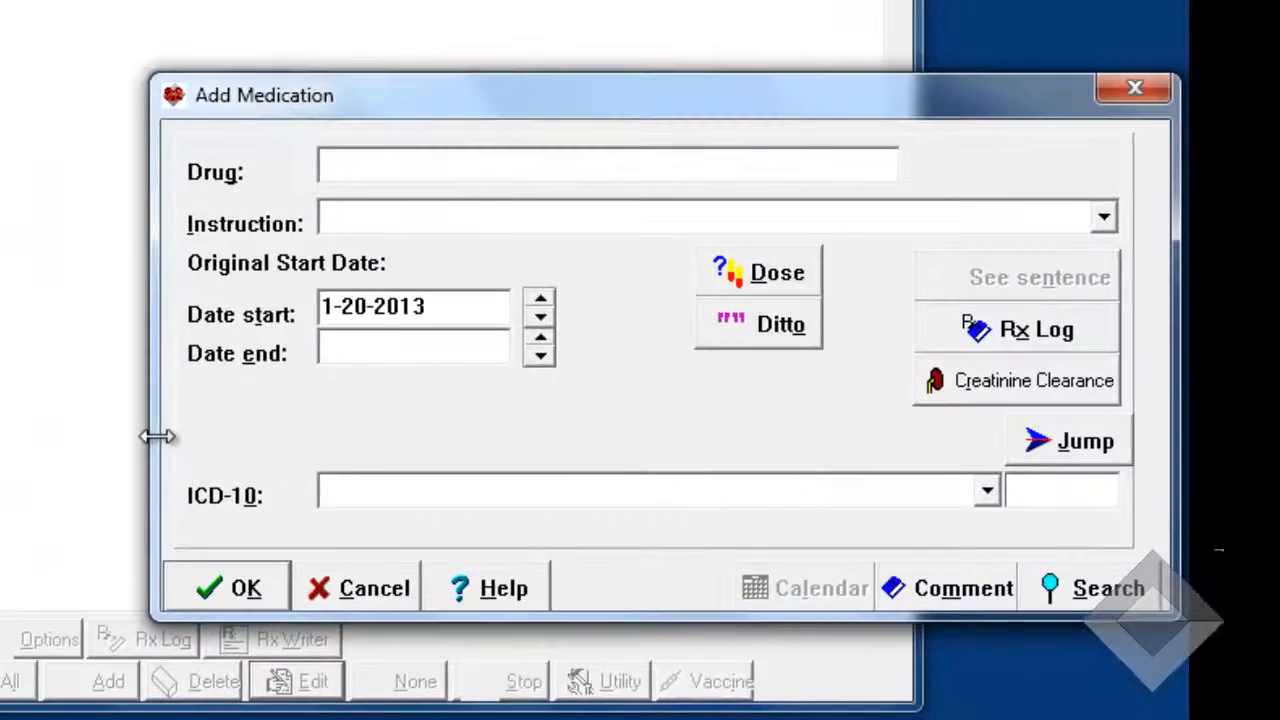
type("enalapril")
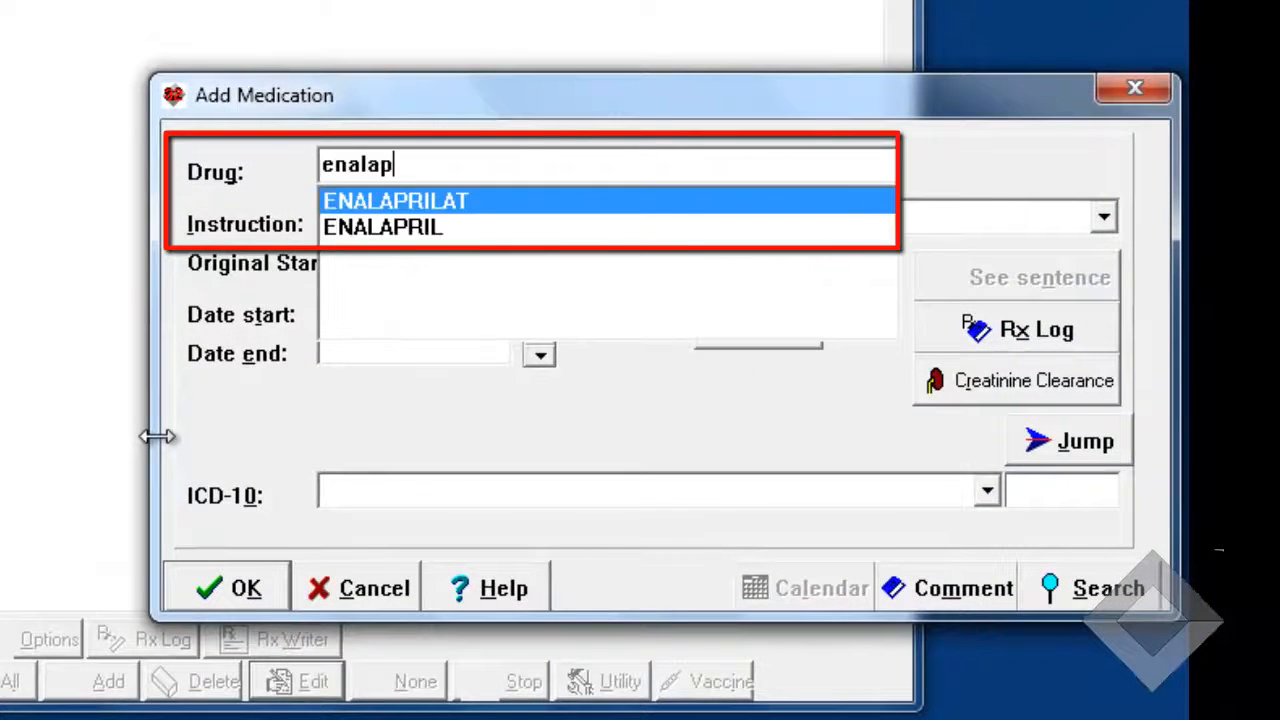
left_click(412, 234)
left_click(366, 220)
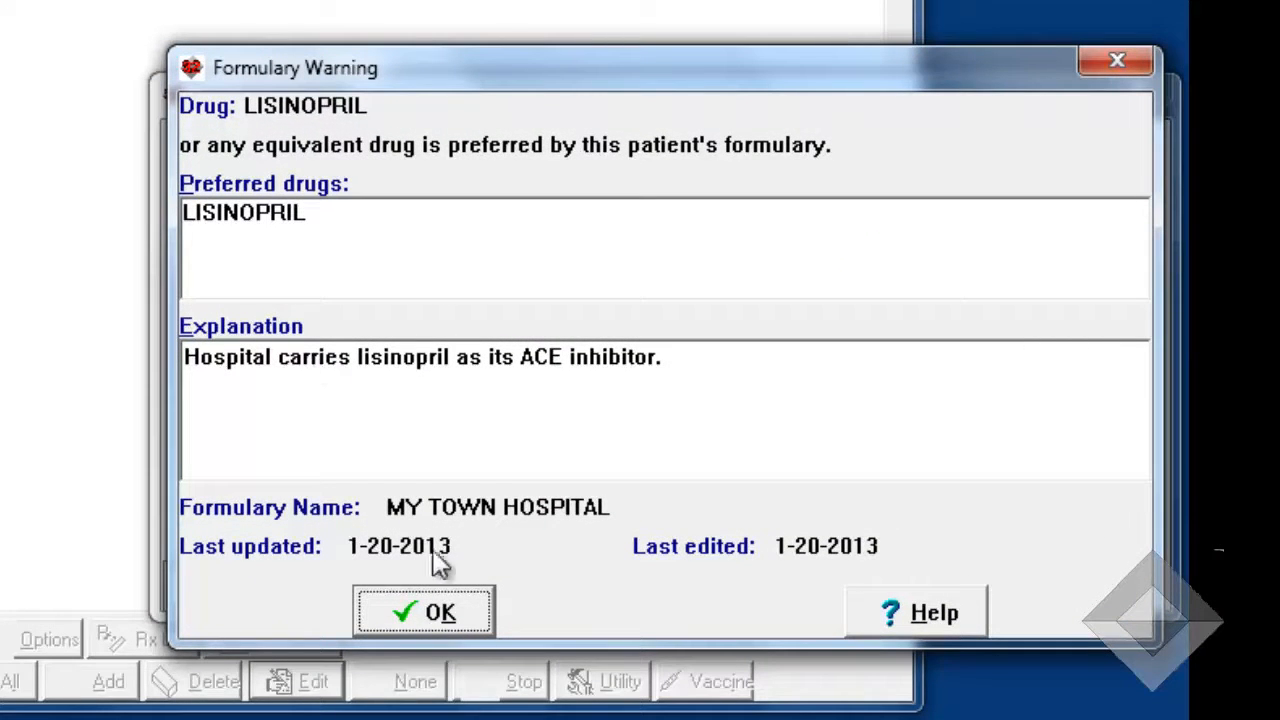
left_click(424, 610)
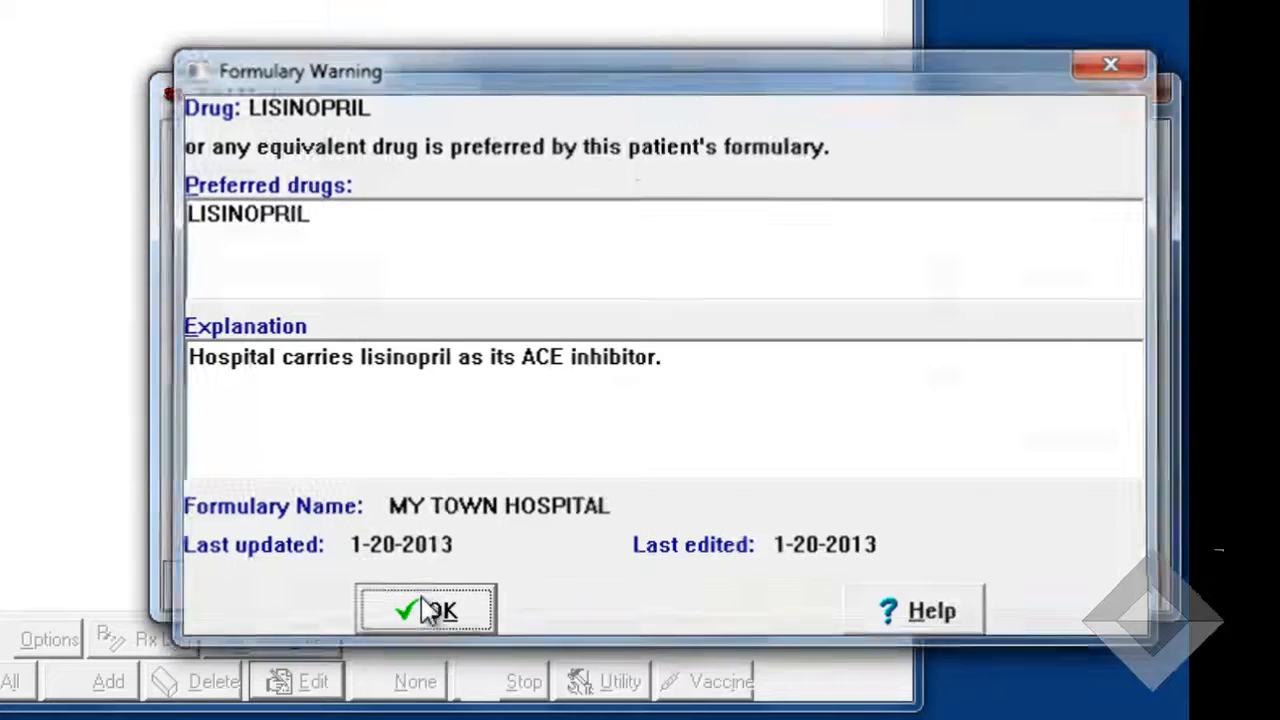
- Replace the new medication's drug with Demerol, then review and dismiss its formulary warning
left_click_drag(466, 170, 212, 166)
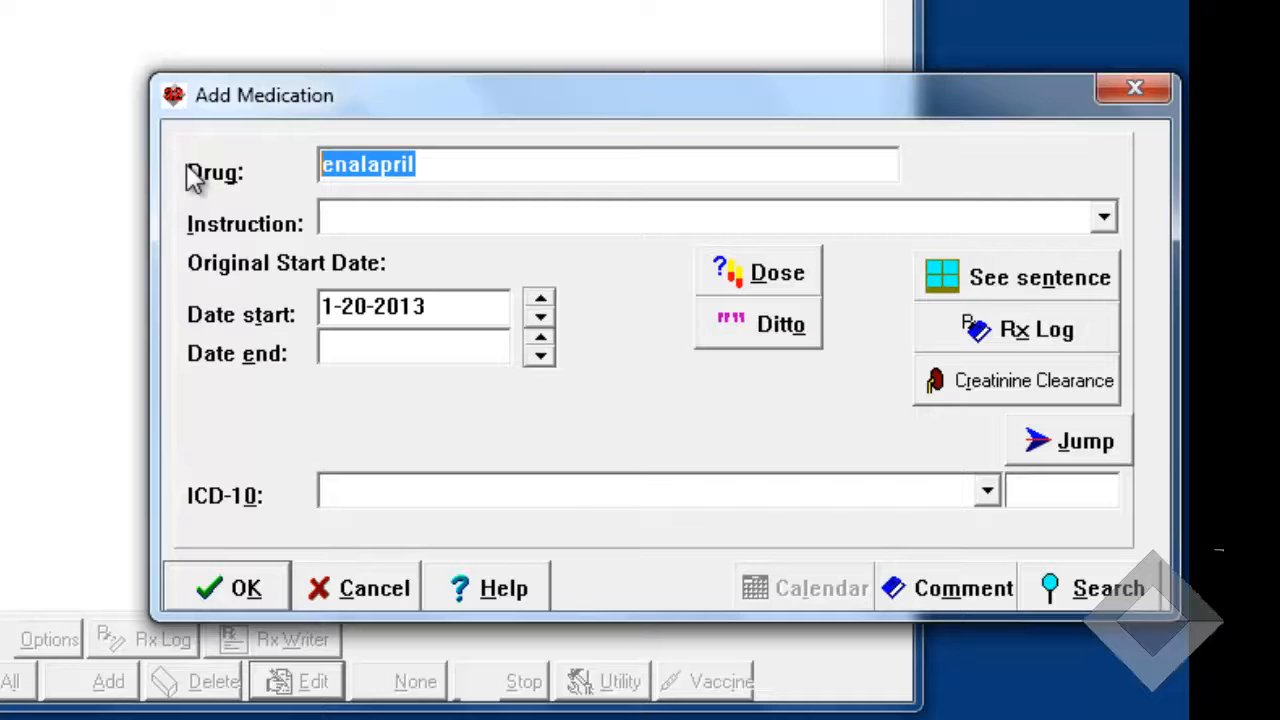
type("Demerol")
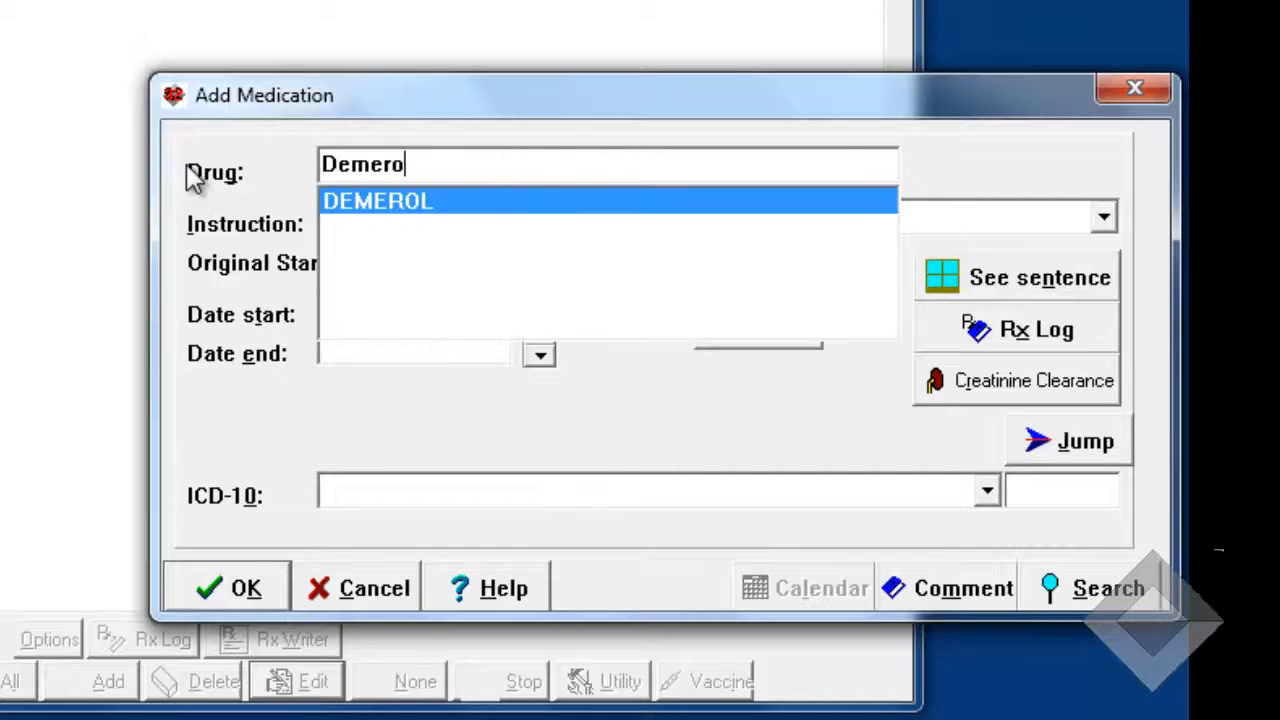
key("Return")
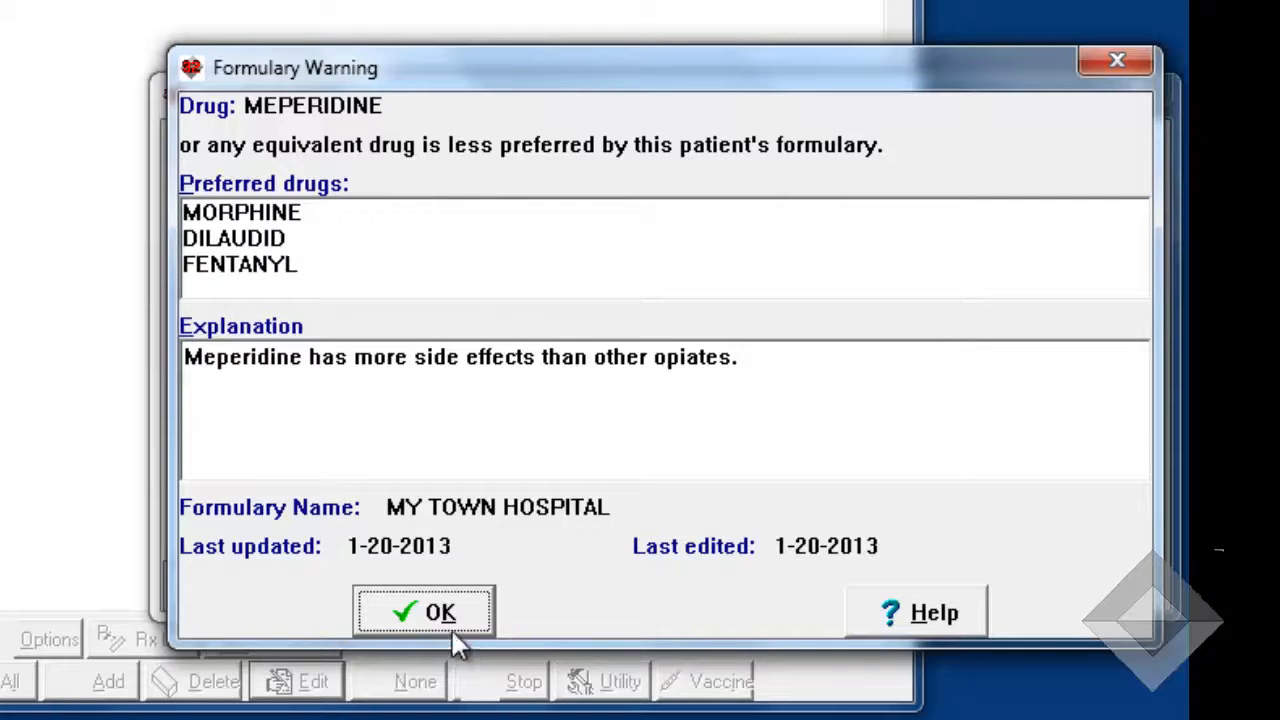
left_click(413, 614)
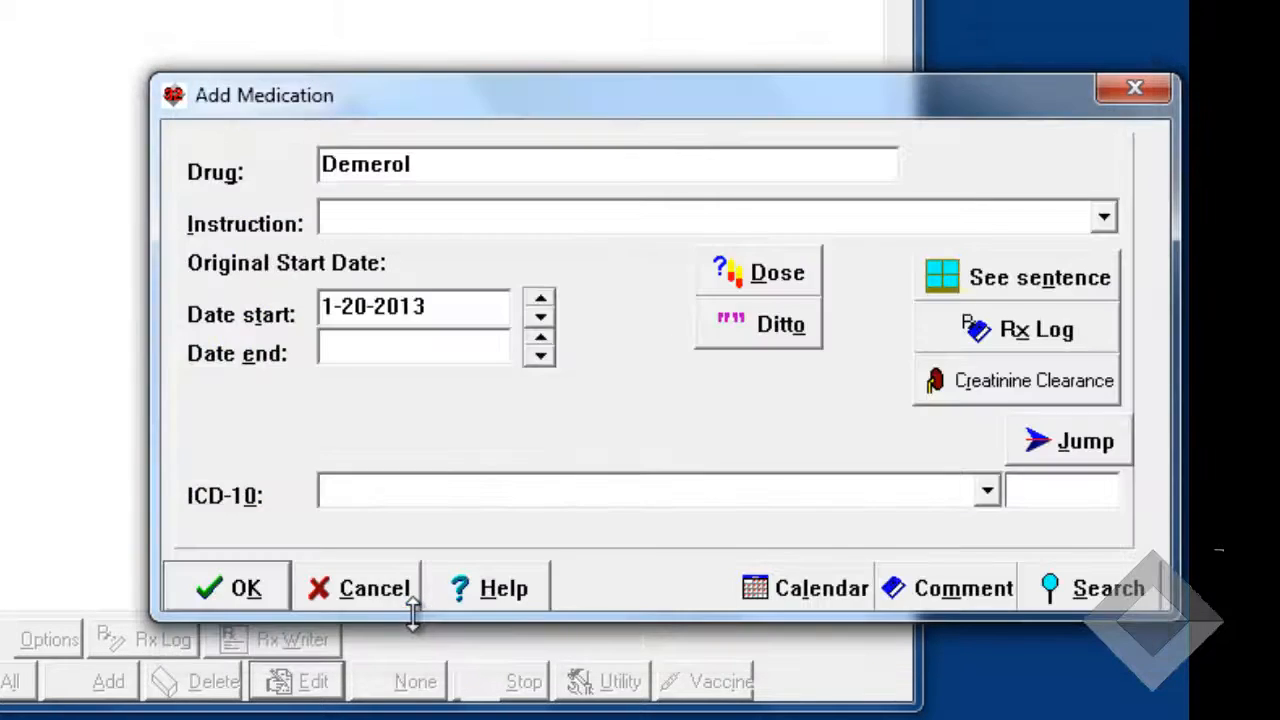
- Replace the new medication's drug with EES to check its formulary warning
left_click_drag(434, 163, 196, 185)
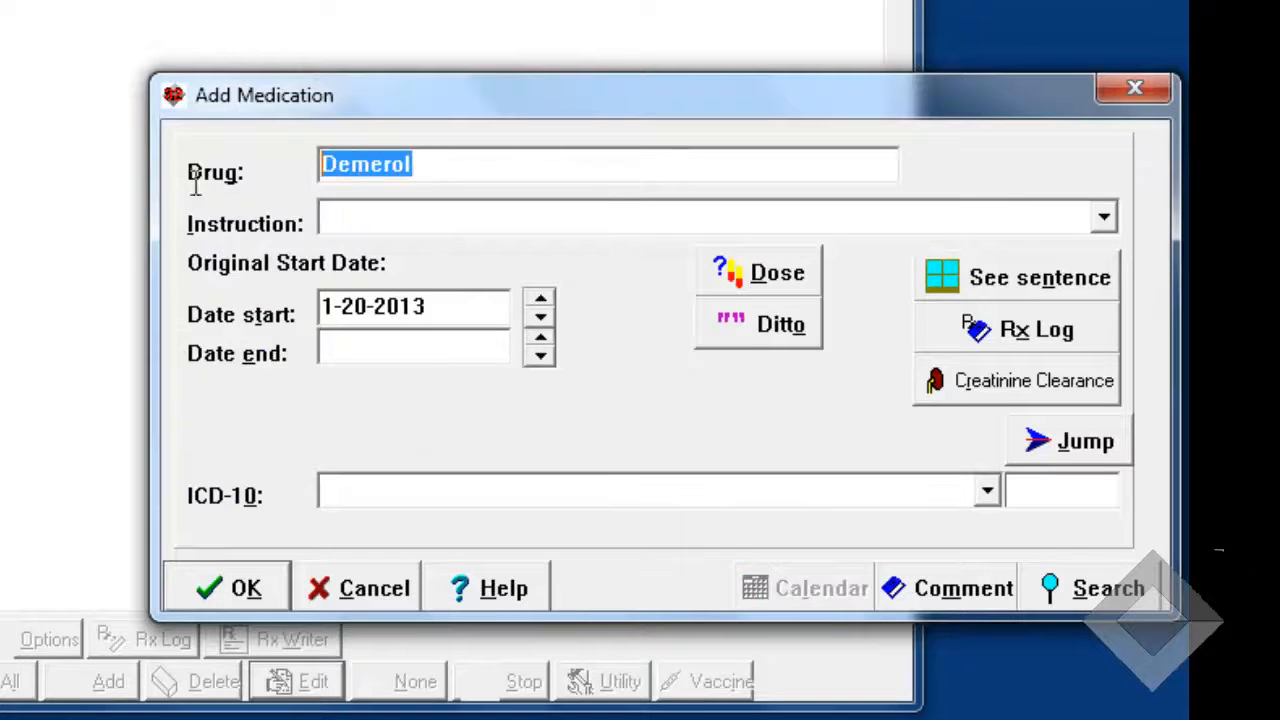
type("EES")
key("Tab")
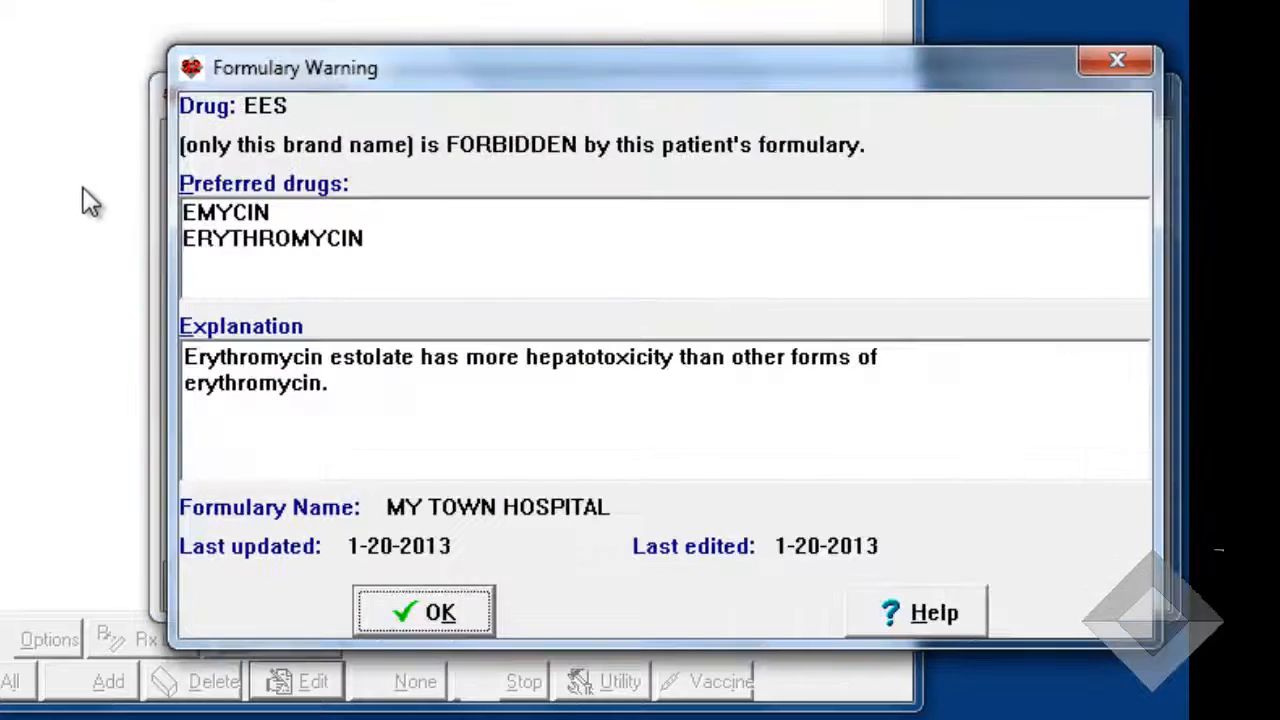